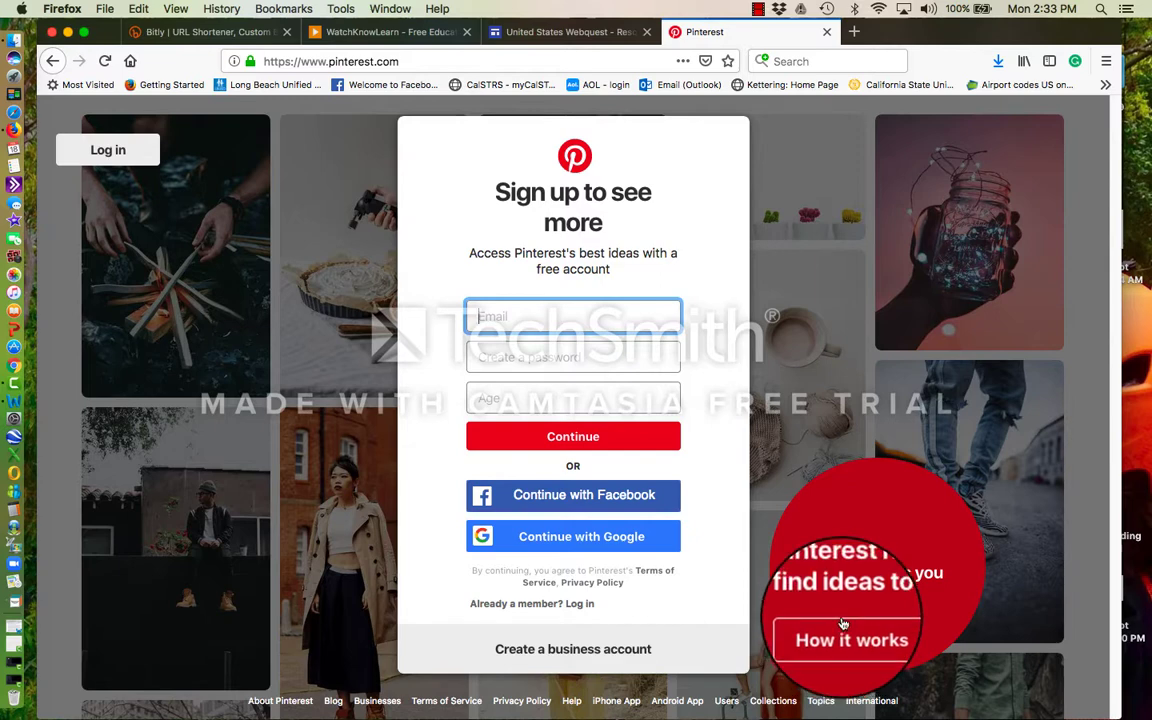
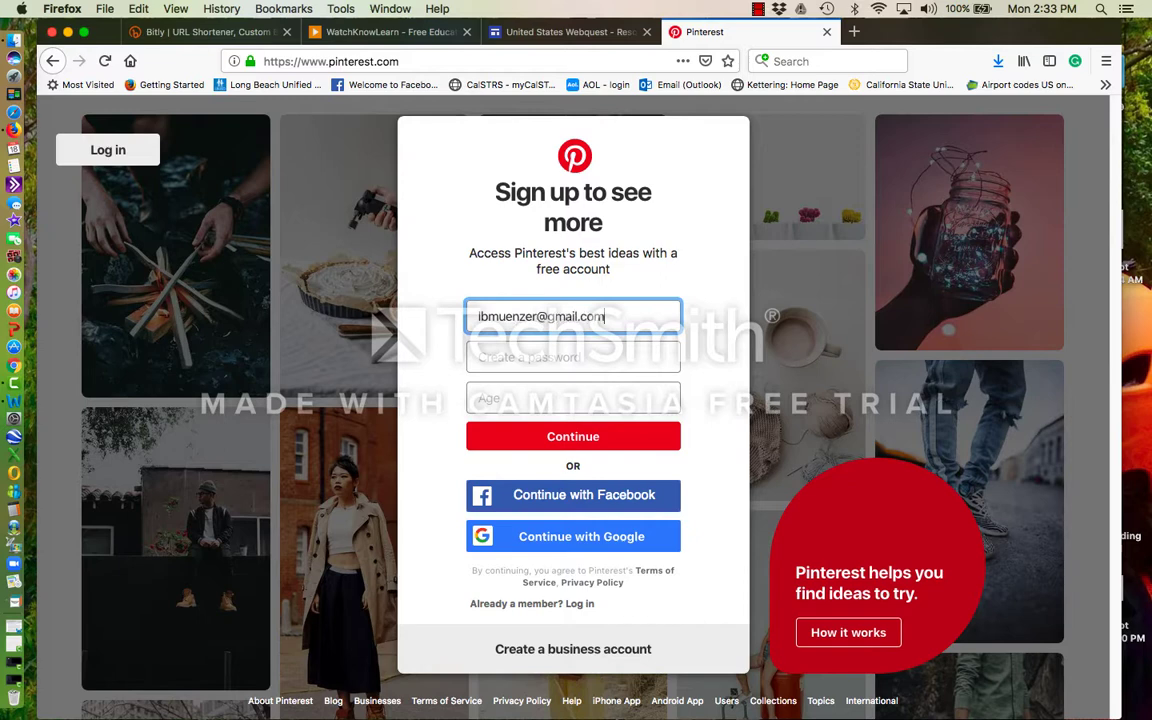
- Sign up for a Pinterest account with an email address, a password and age 18
click(573, 357)
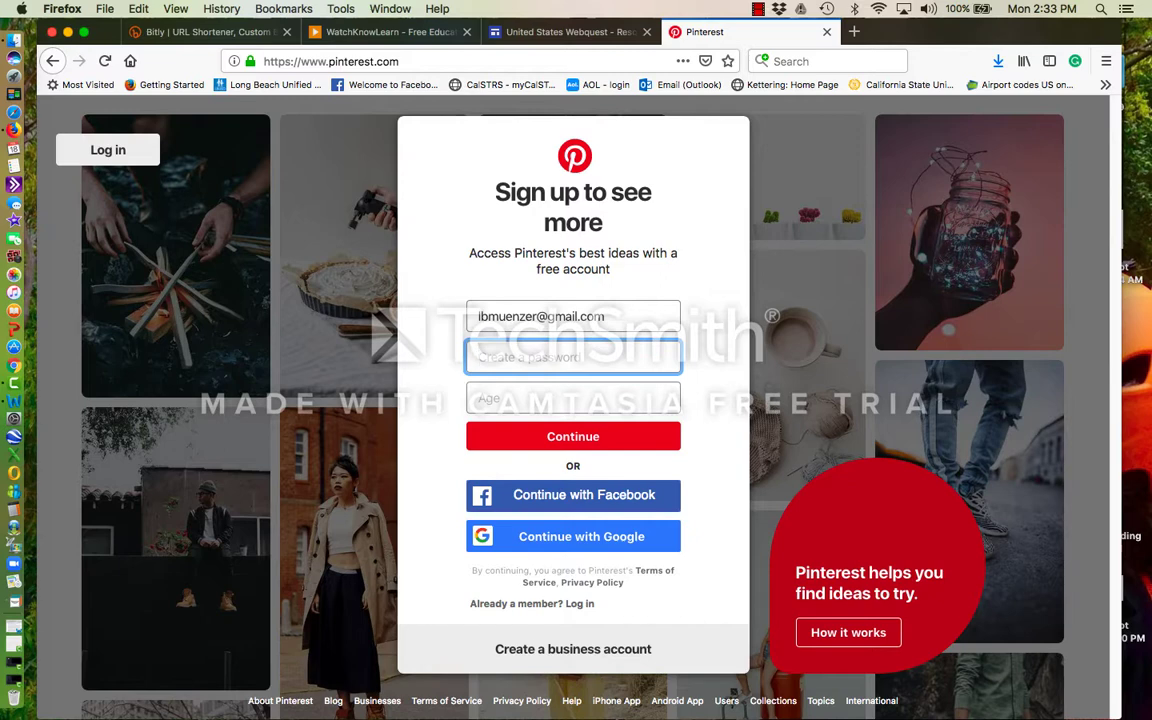
text(p)
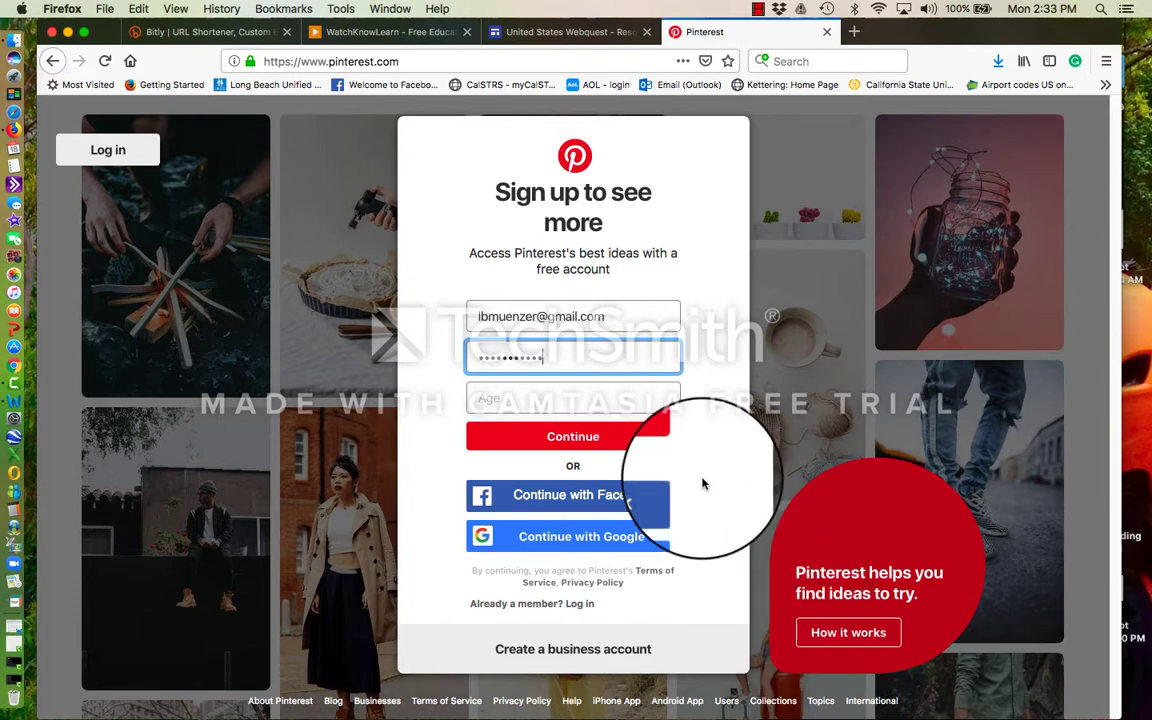
click(585, 399)
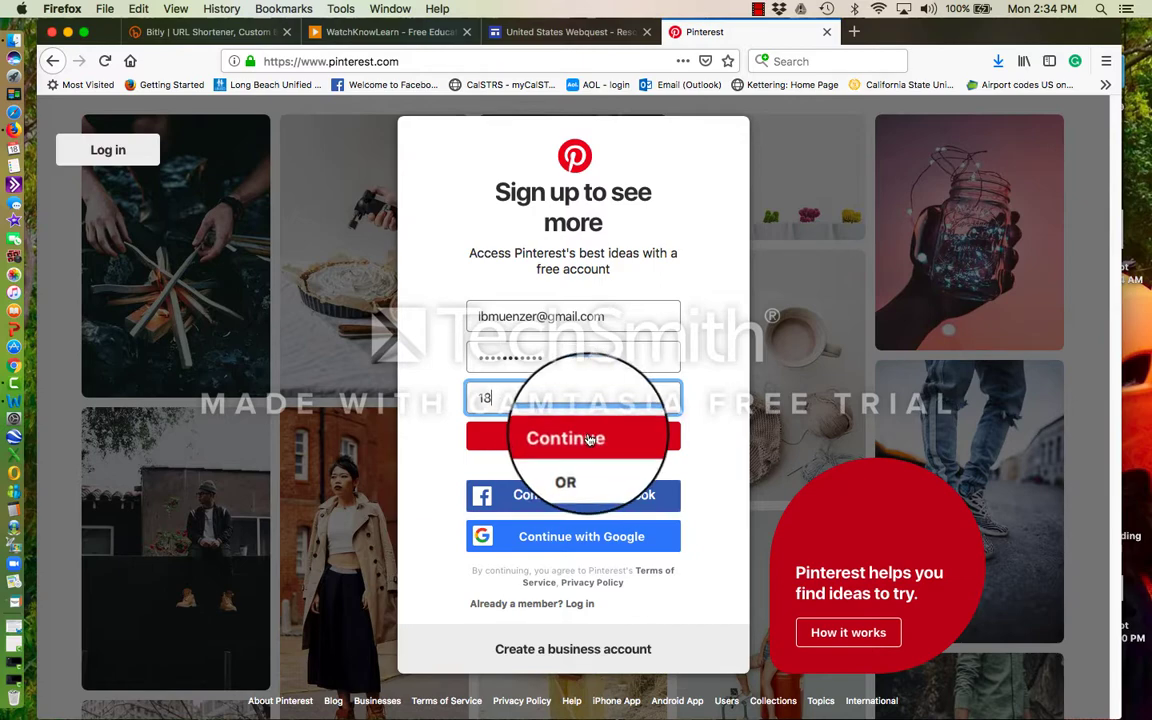
click(590, 440)
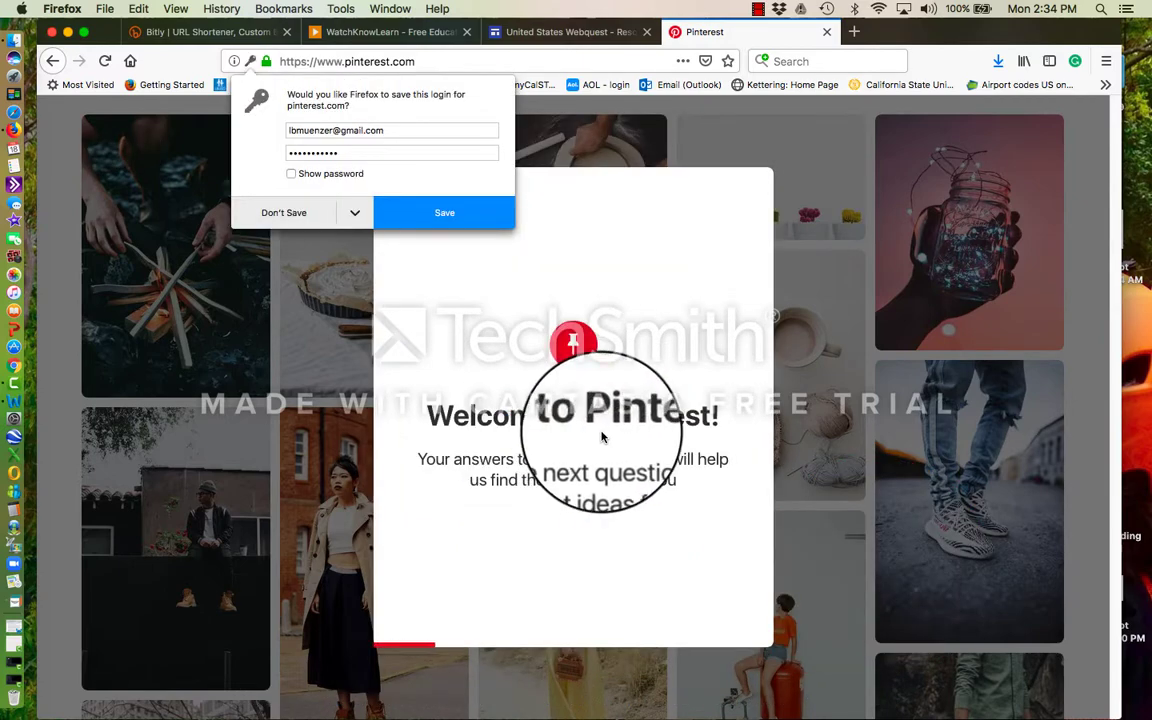
- Decline Firefox's login save, answer Female, confirm English (US) and skip the browser button
click(280, 220)
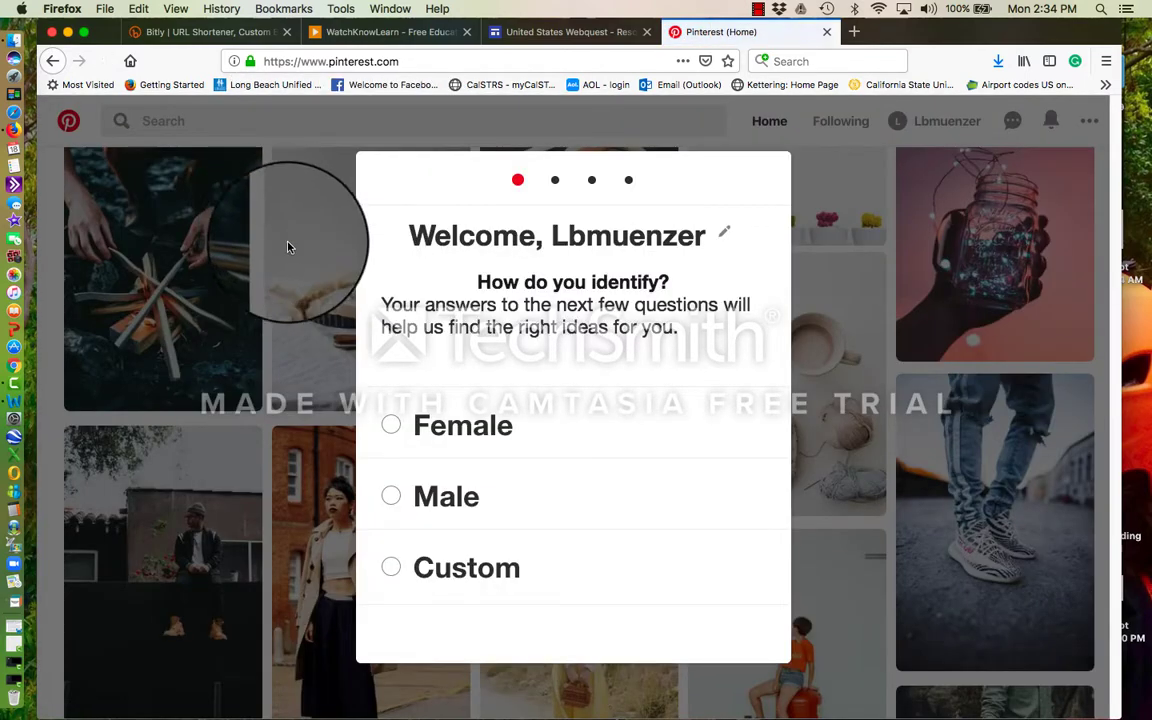
click(391, 425)
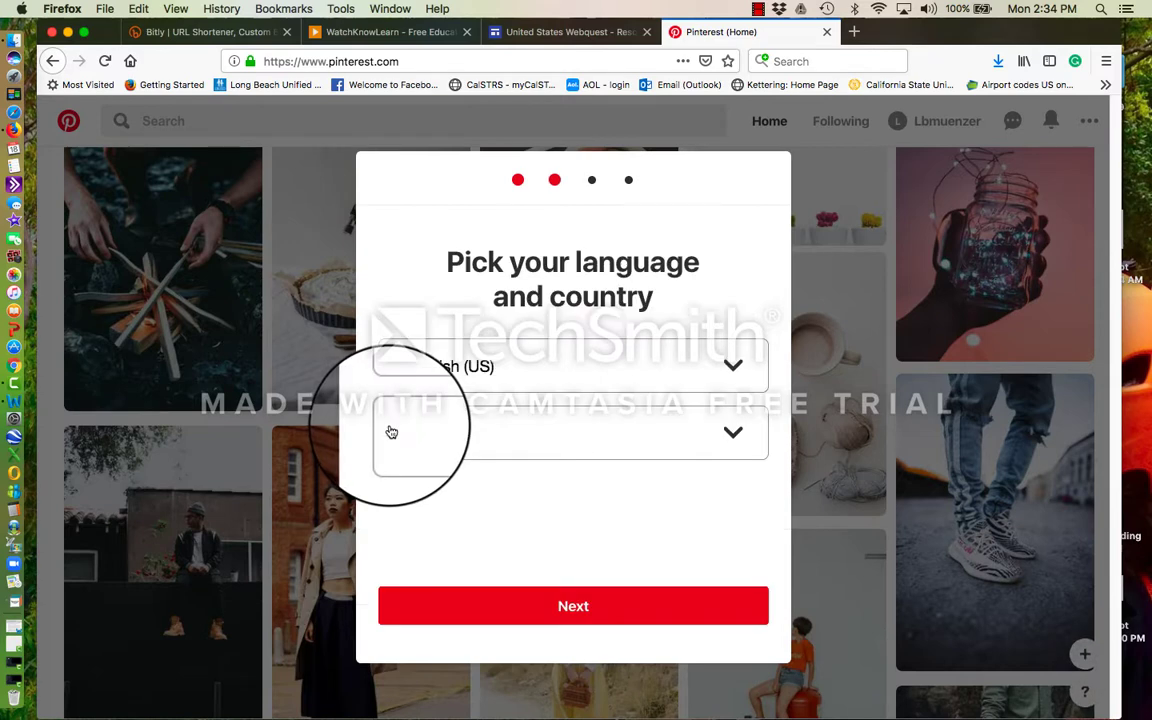
click(551, 613)
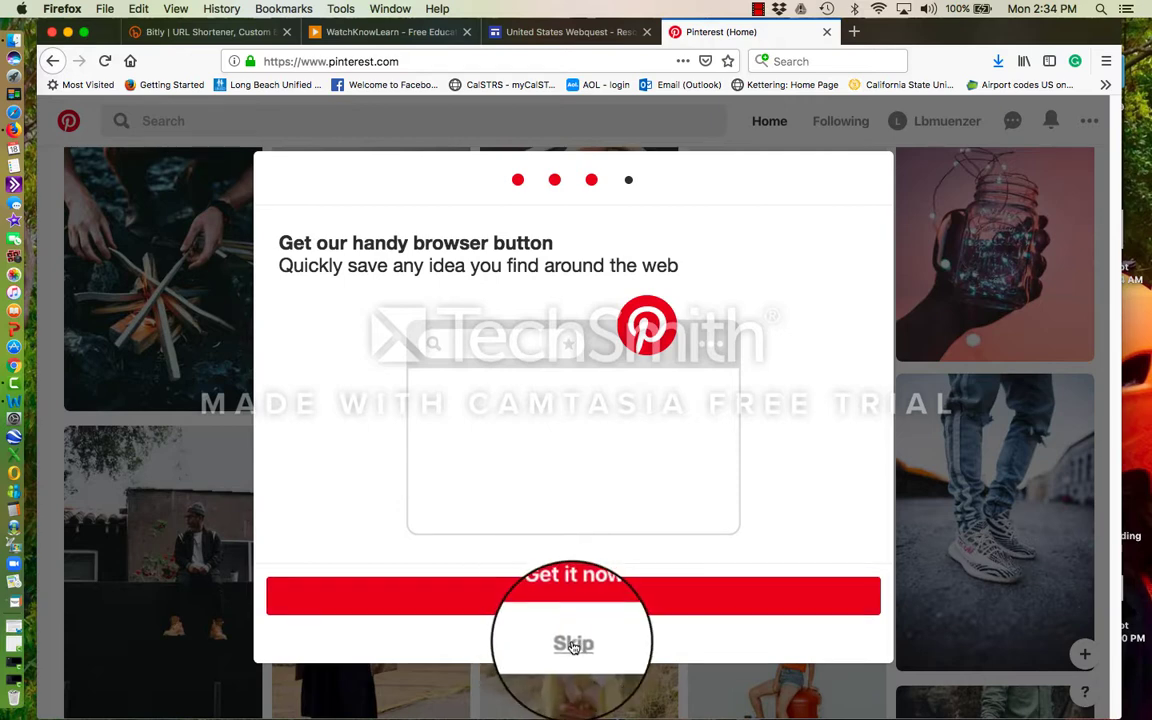
click(574, 645)
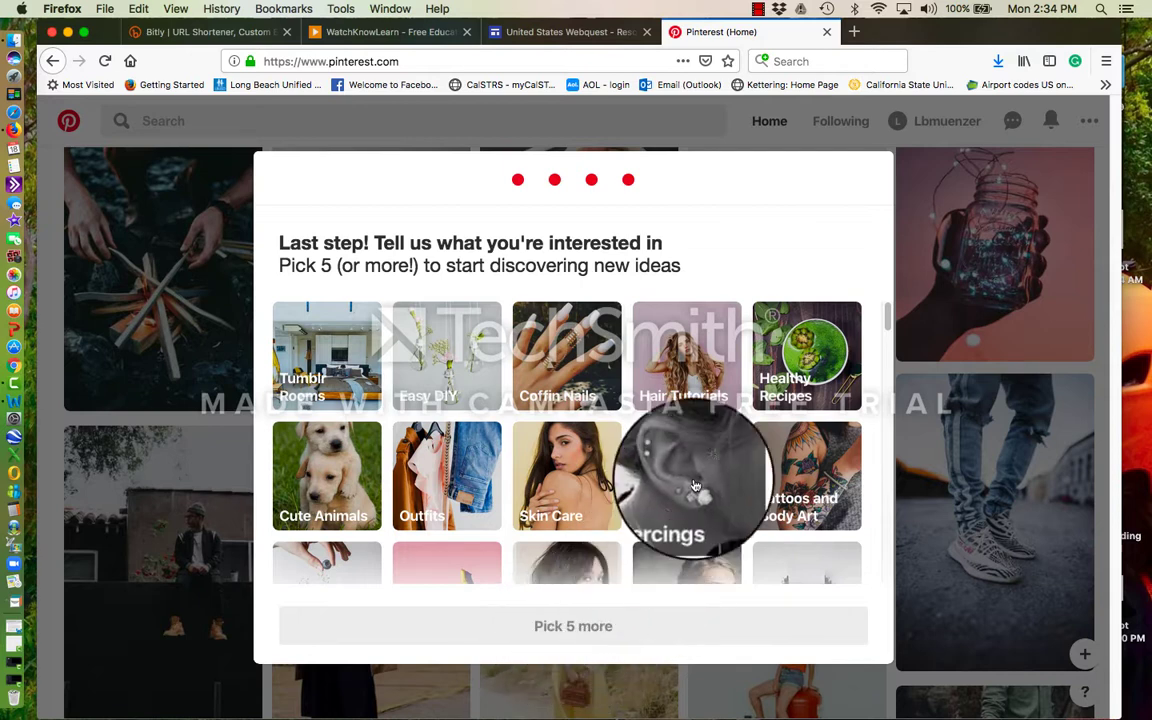
- Pick Healthy Recipes, Health and Fitness, Pranks, Inspirational Quotes and Funny Stuff, then finish
click(803, 344)
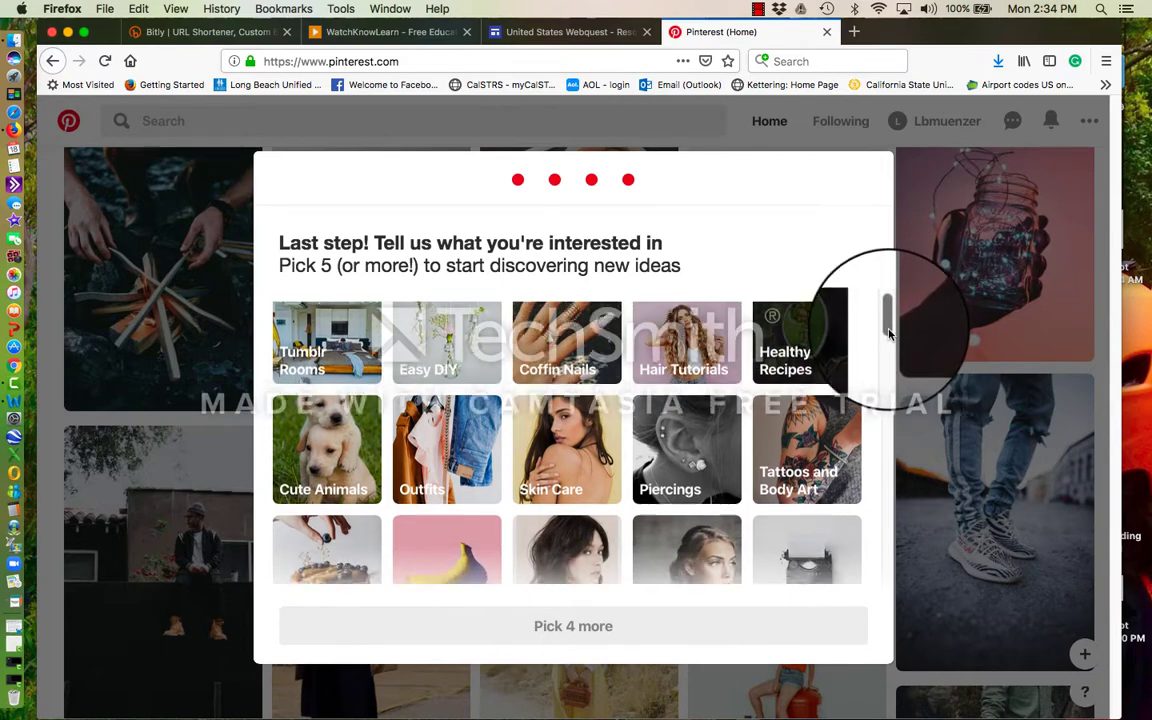
drag(887, 318, 889, 388)
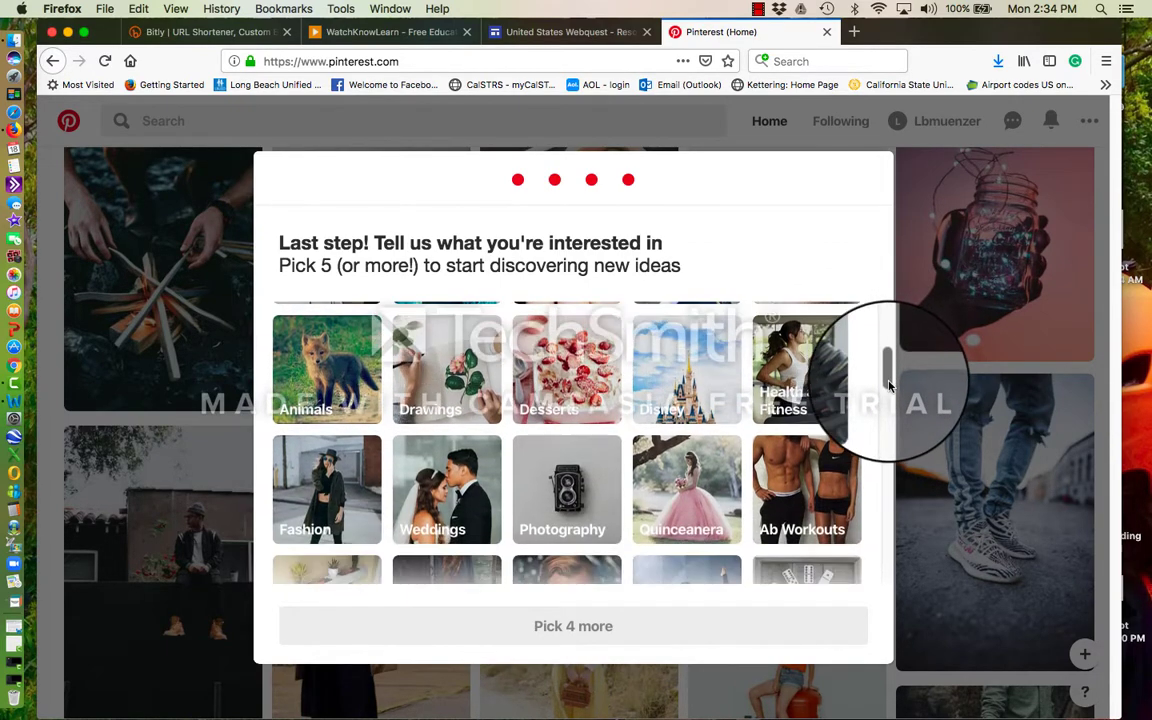
click(798, 390)
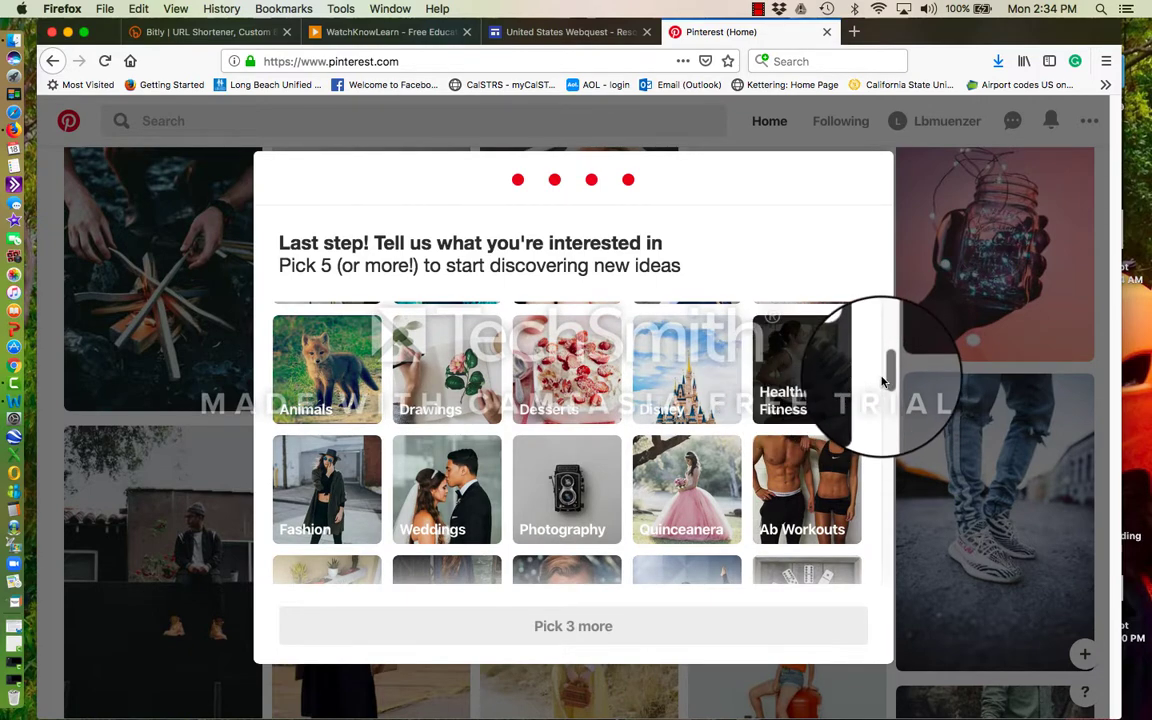
drag(888, 378, 886, 403)
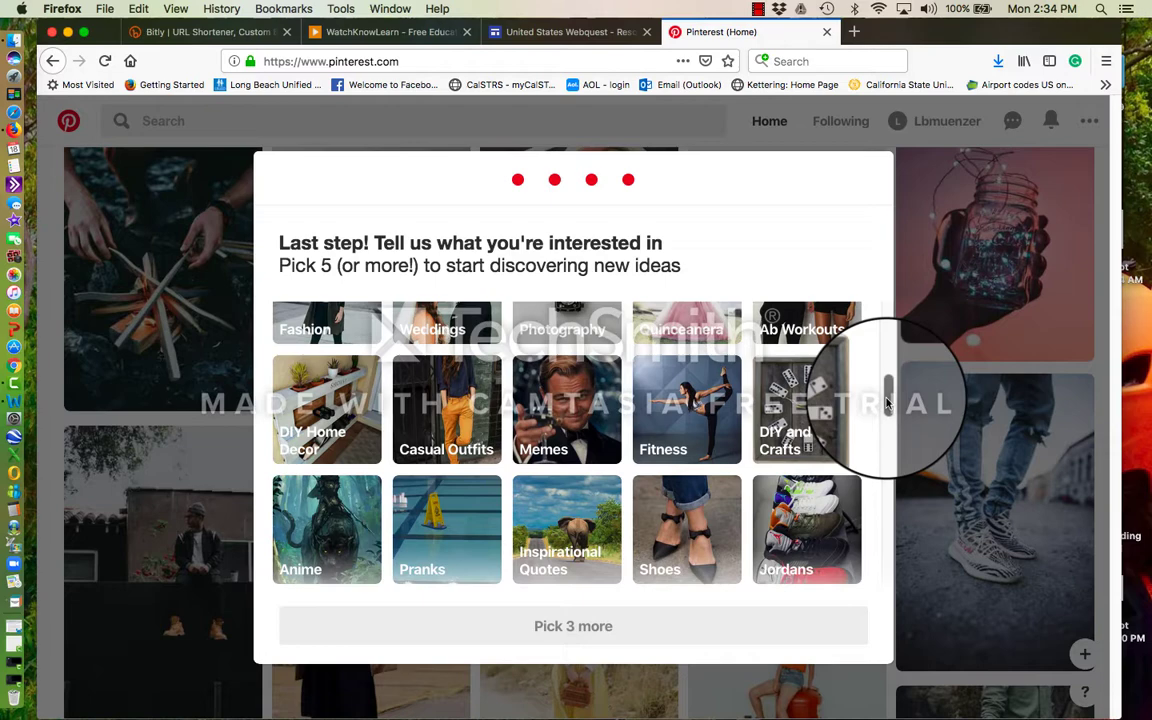
drag(886, 403, 886, 418)
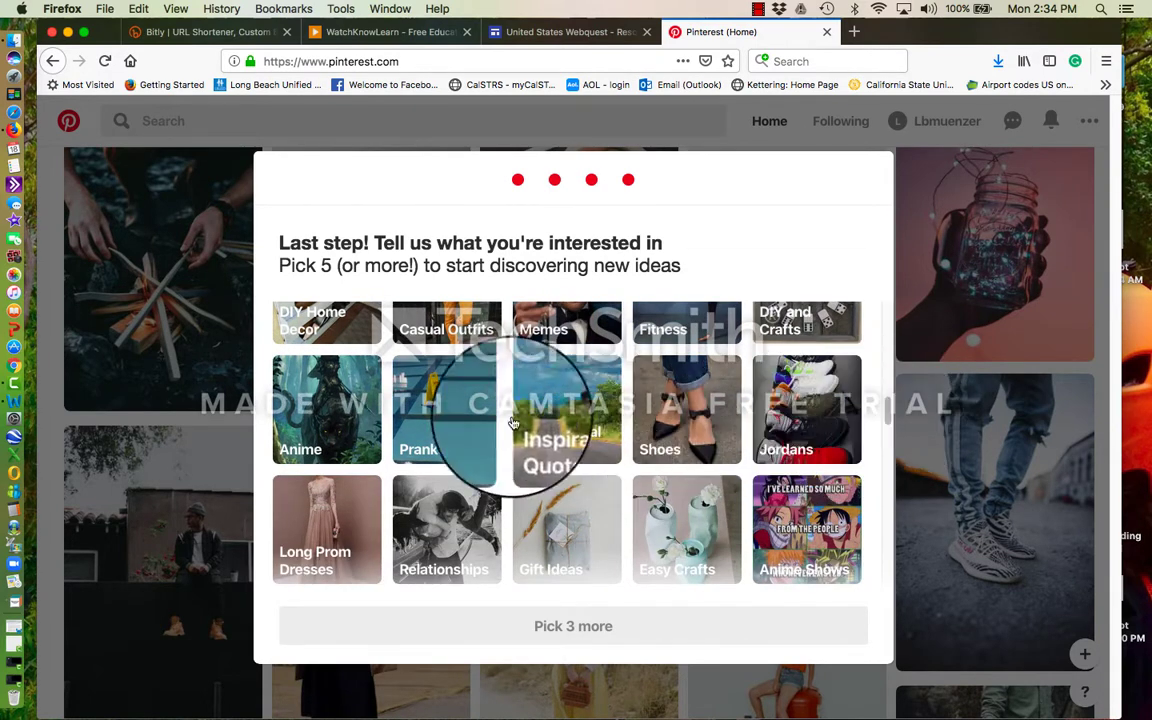
click(421, 418)
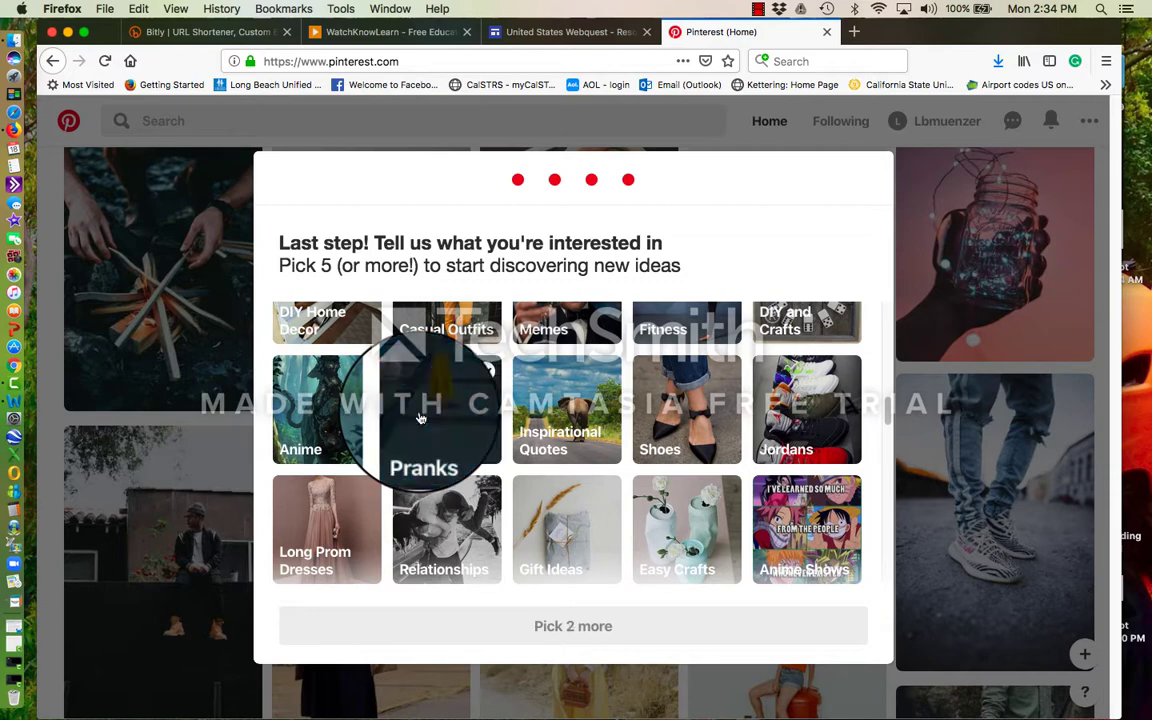
click(566, 418)
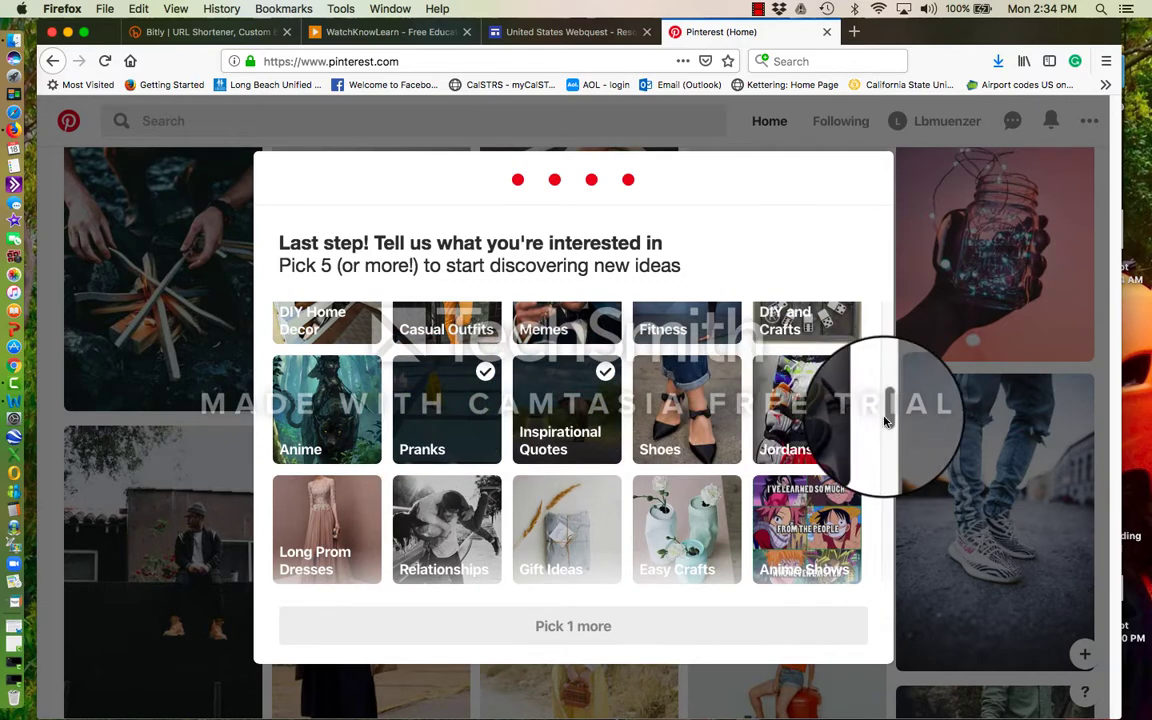
drag(886, 410, 891, 454)
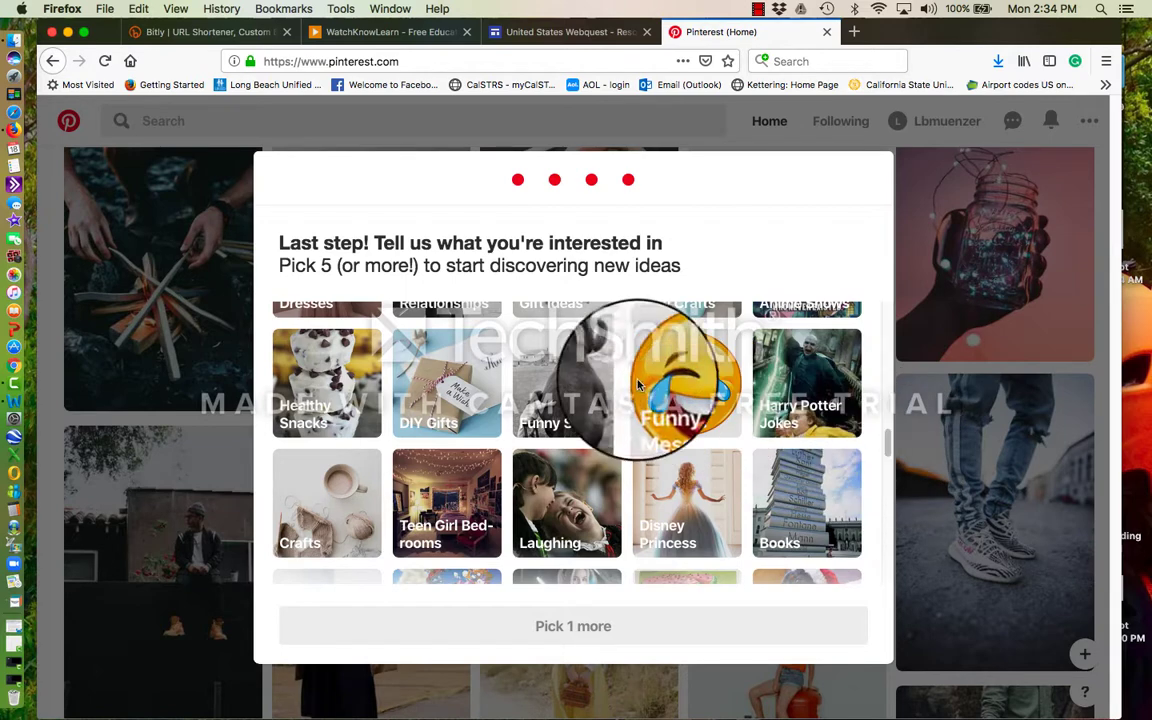
click(557, 384)
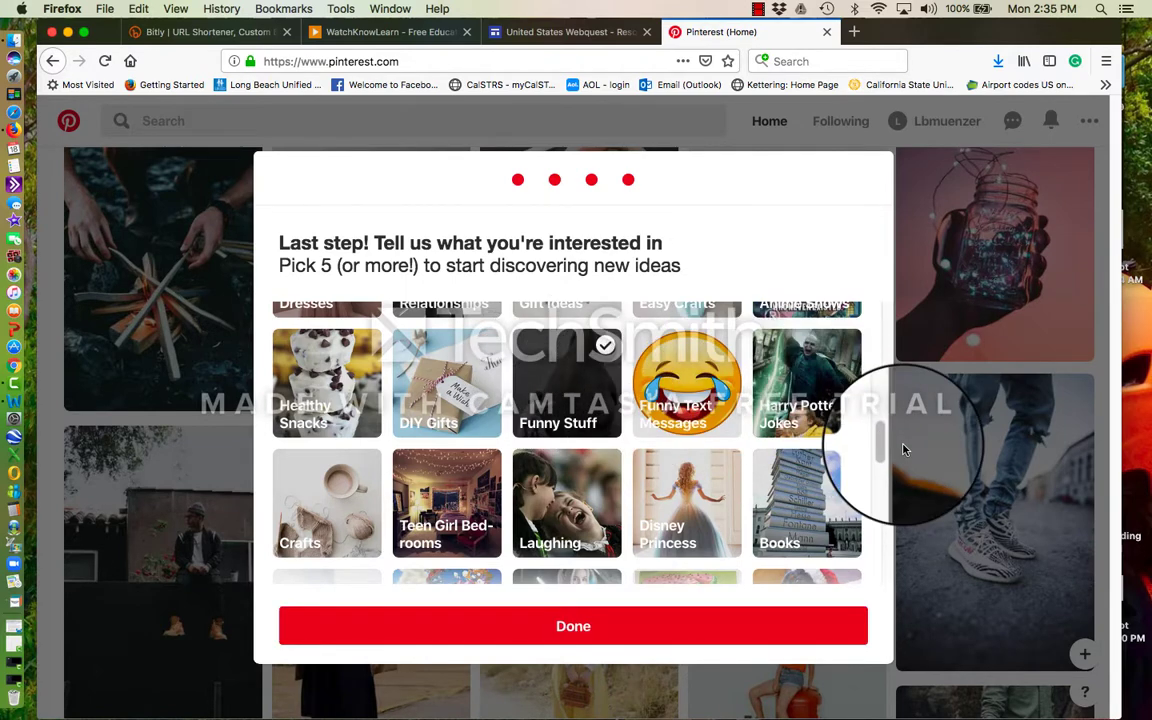
drag(887, 447, 875, 580)
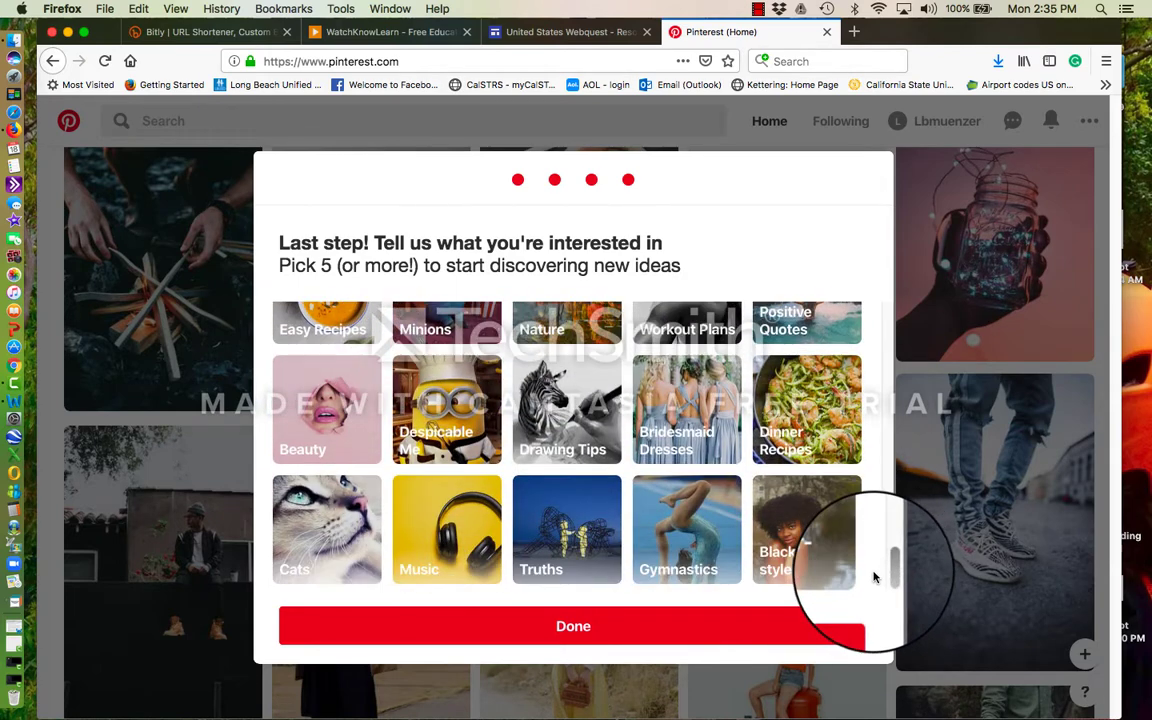
click(787, 632)
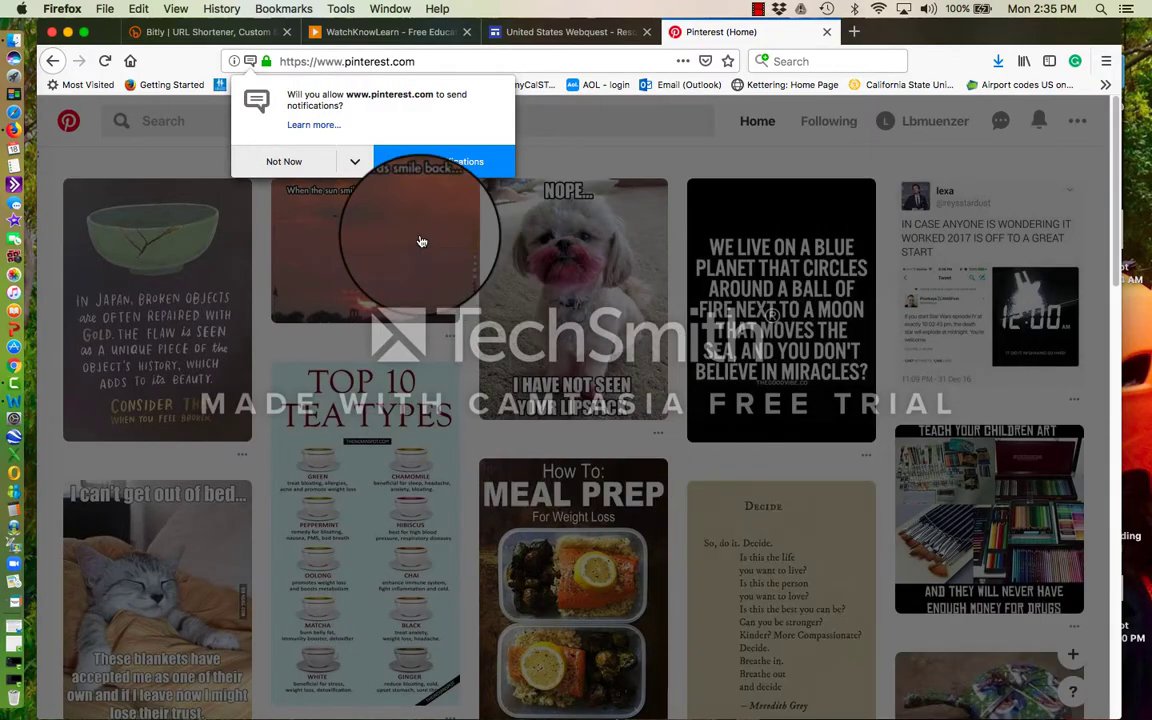
- Block site notifications, open the 'In Japan, broken objects…' quote pin and start saving it
click(305, 162)
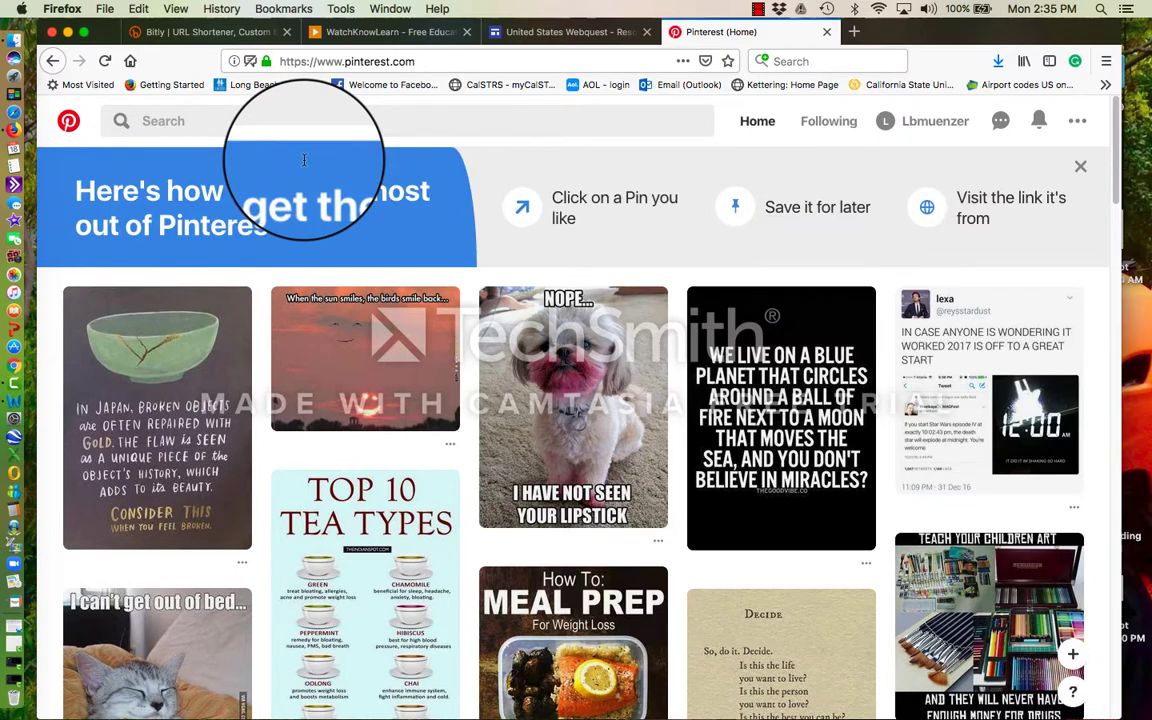
mouse_move(128, 418)
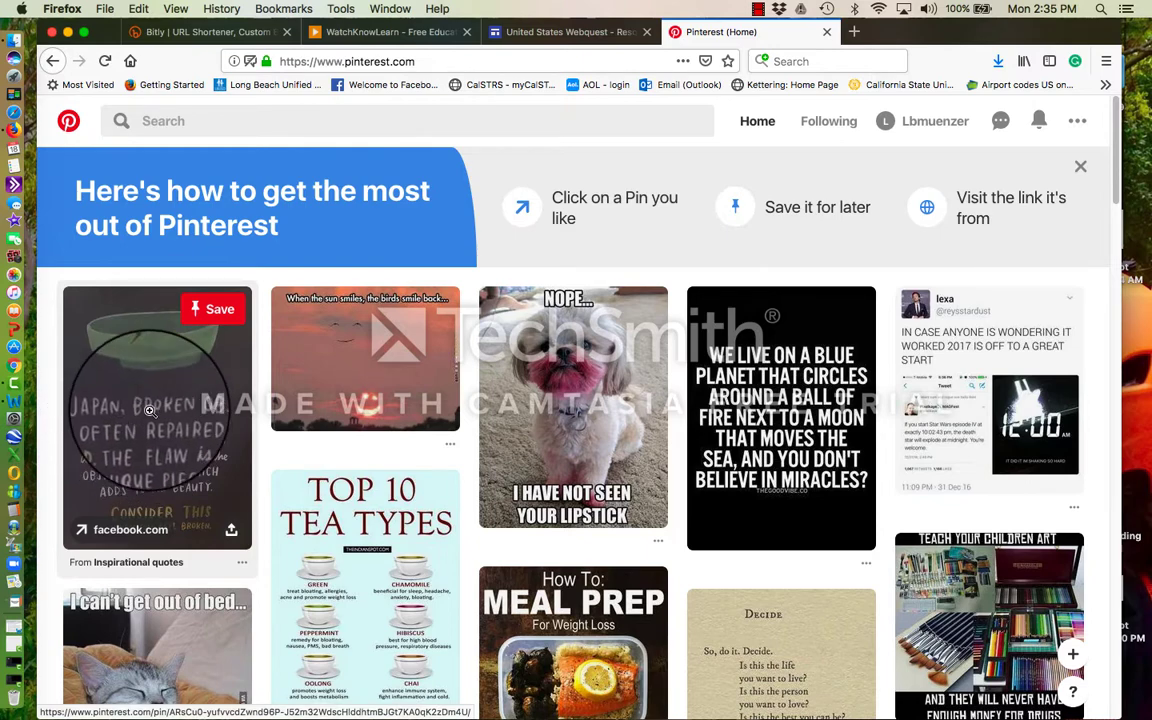
click(149, 410)
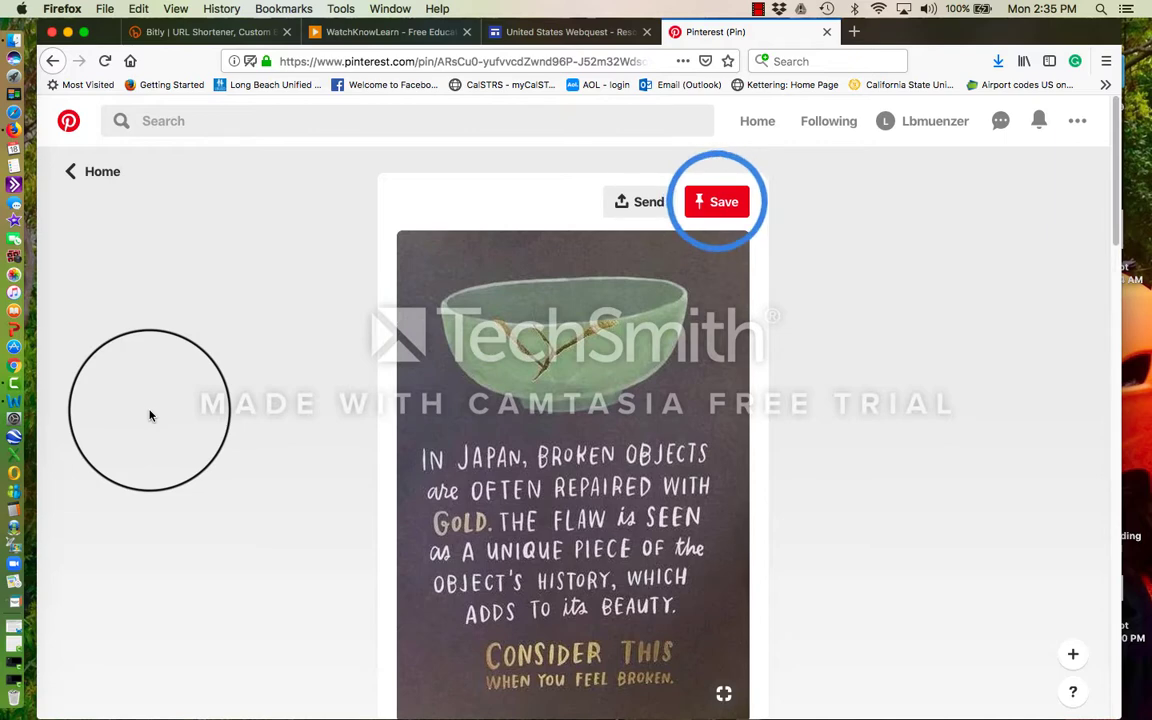
click(645, 208)
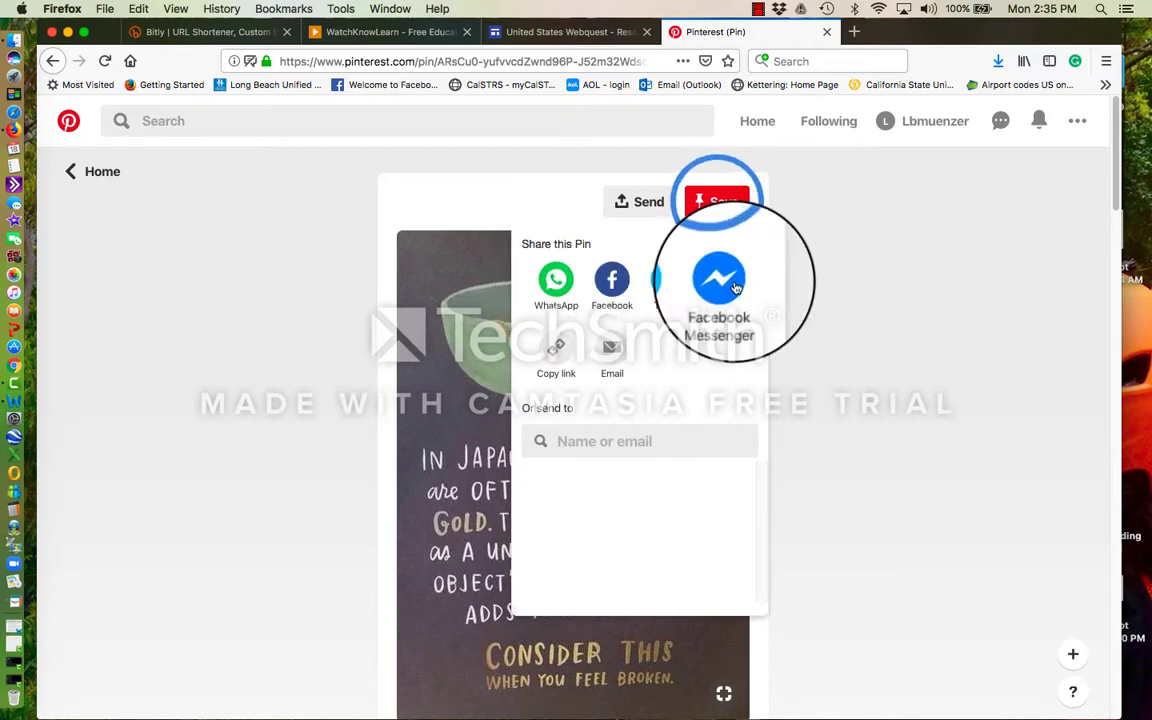
click(714, 202)
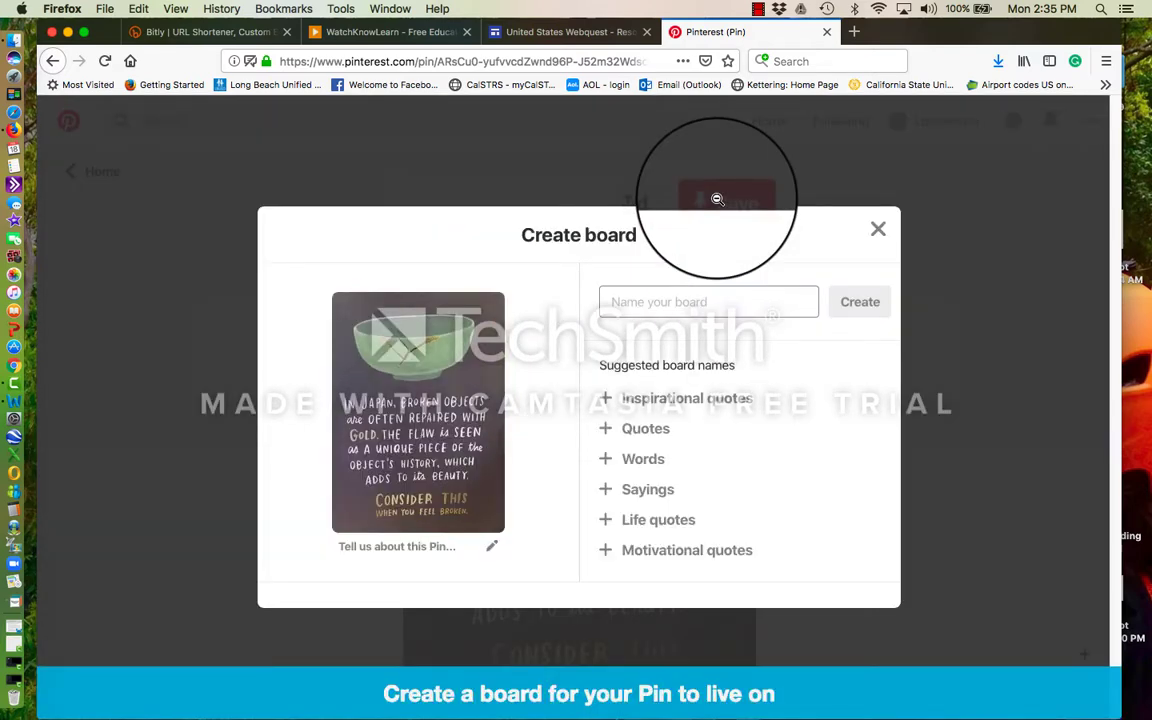
- Create an 'Inspirational quotes' board from the name suggestion and save the pin to it
click(631, 303)
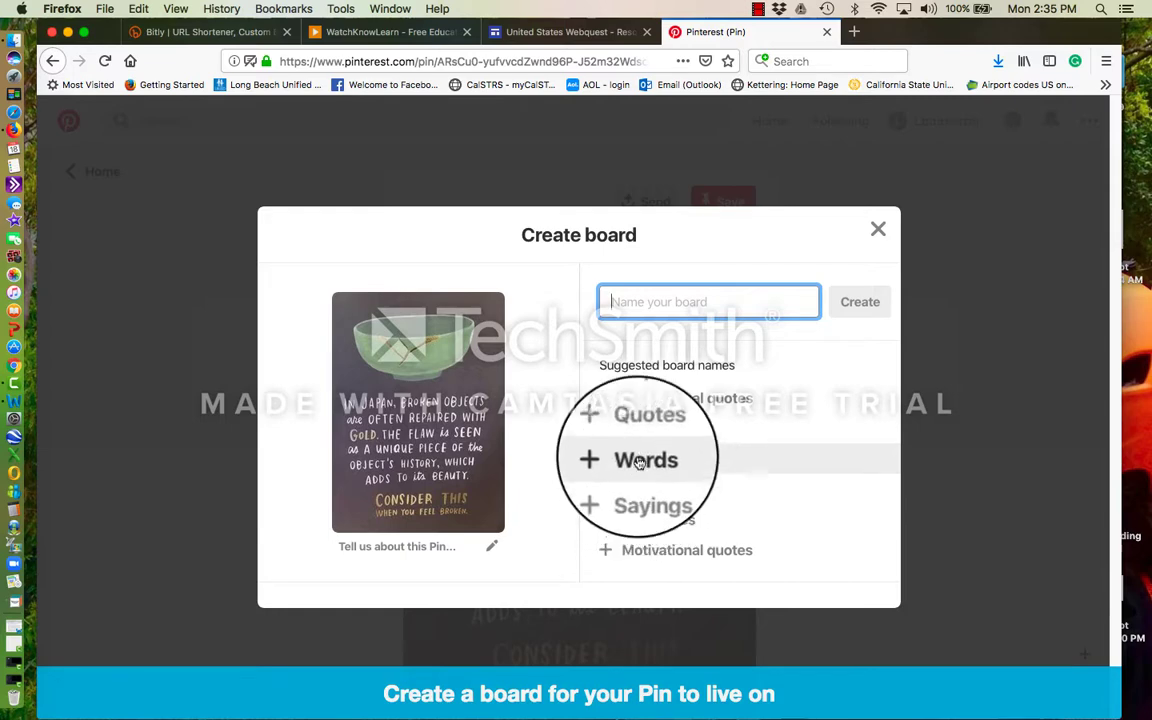
click(640, 401)
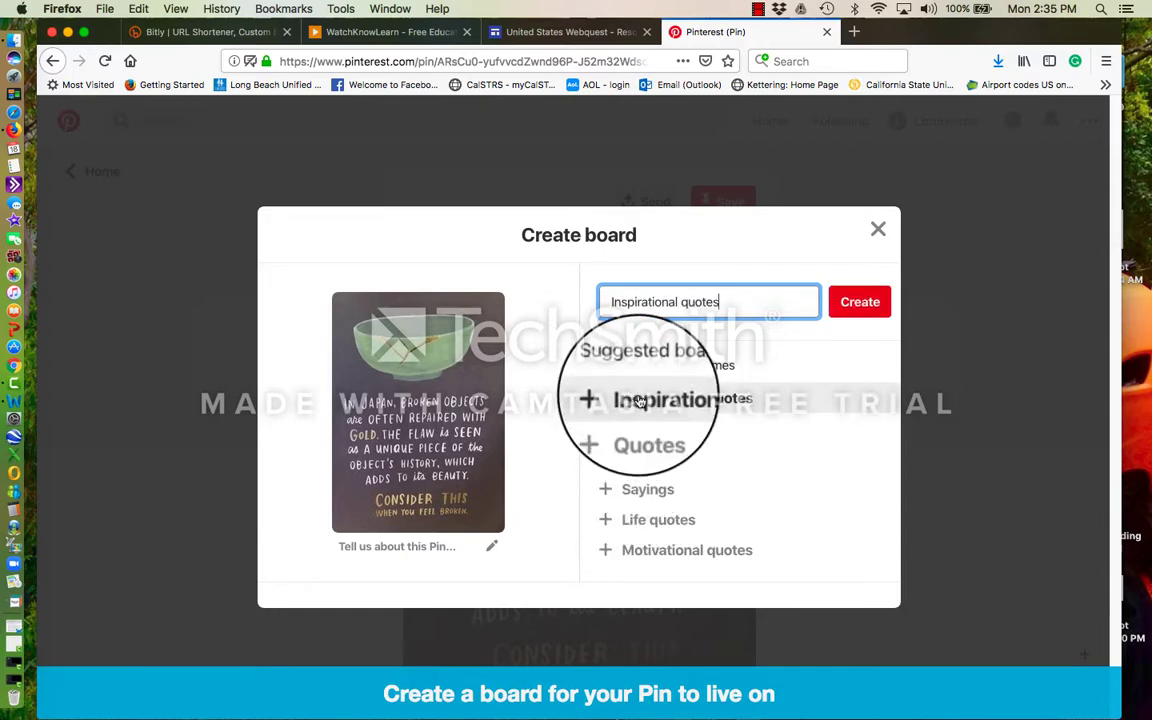
click(858, 308)
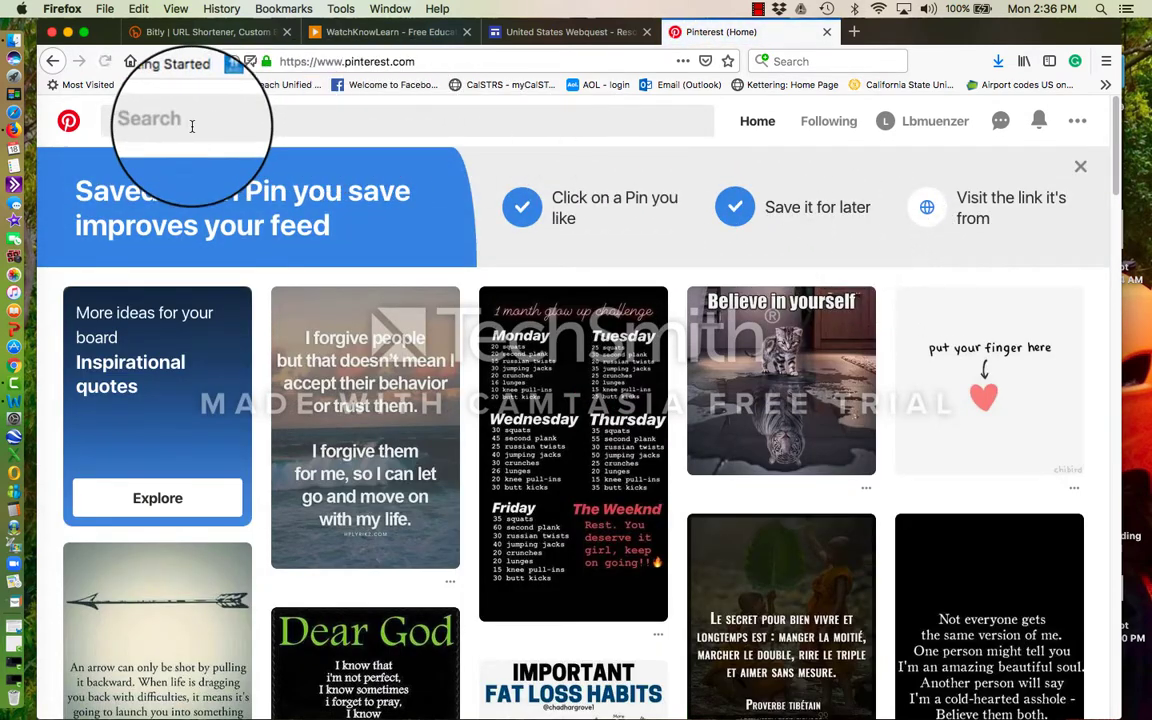
- Search 'education', open the Sunshine Addition Activity pin and visit its planningplaytime.com source
click(190, 122)
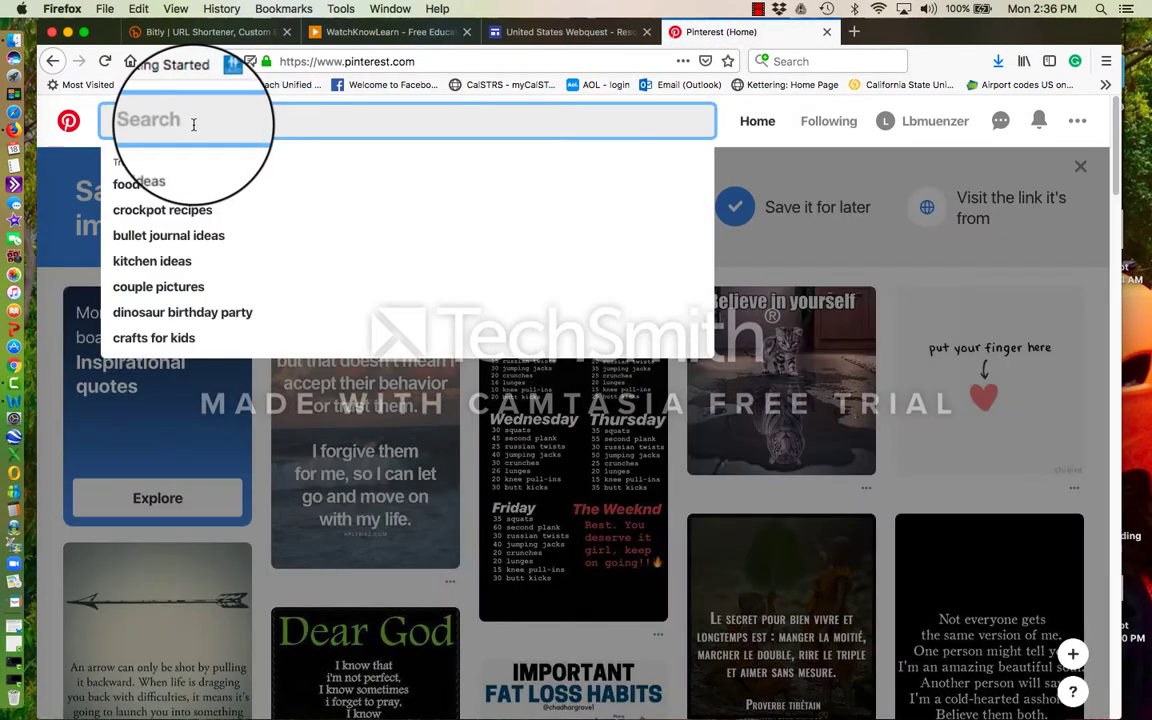
text(education)
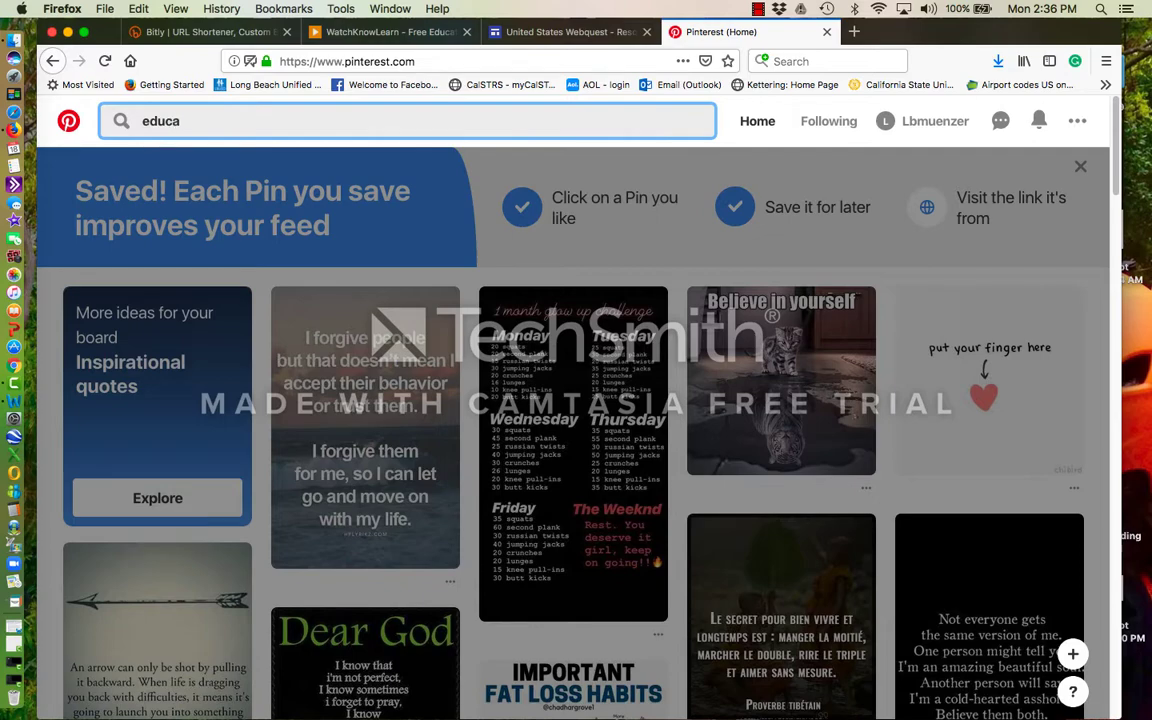
key(Return)
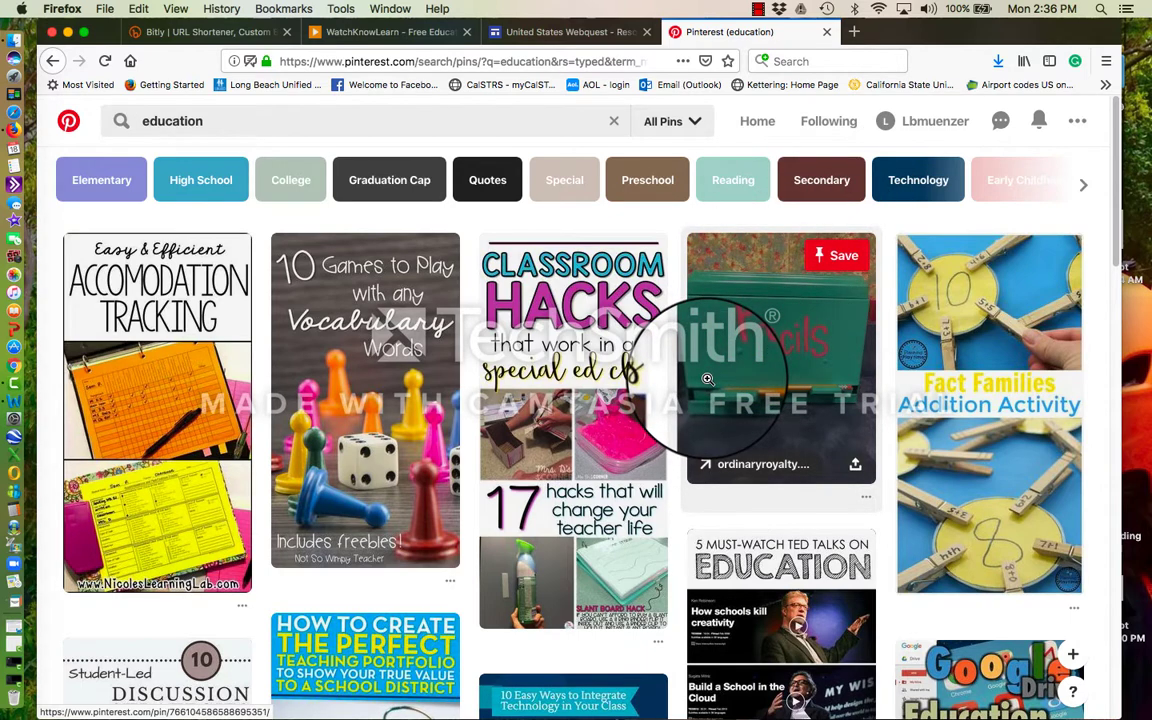
click(988, 309)
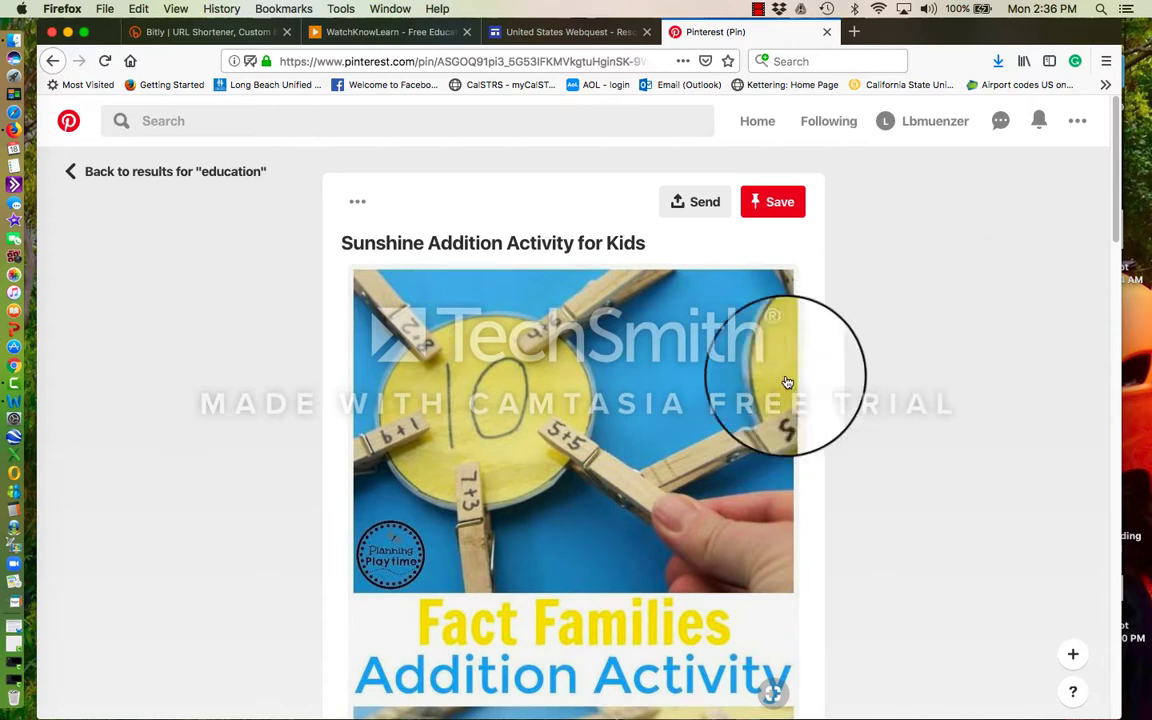
click(630, 478)
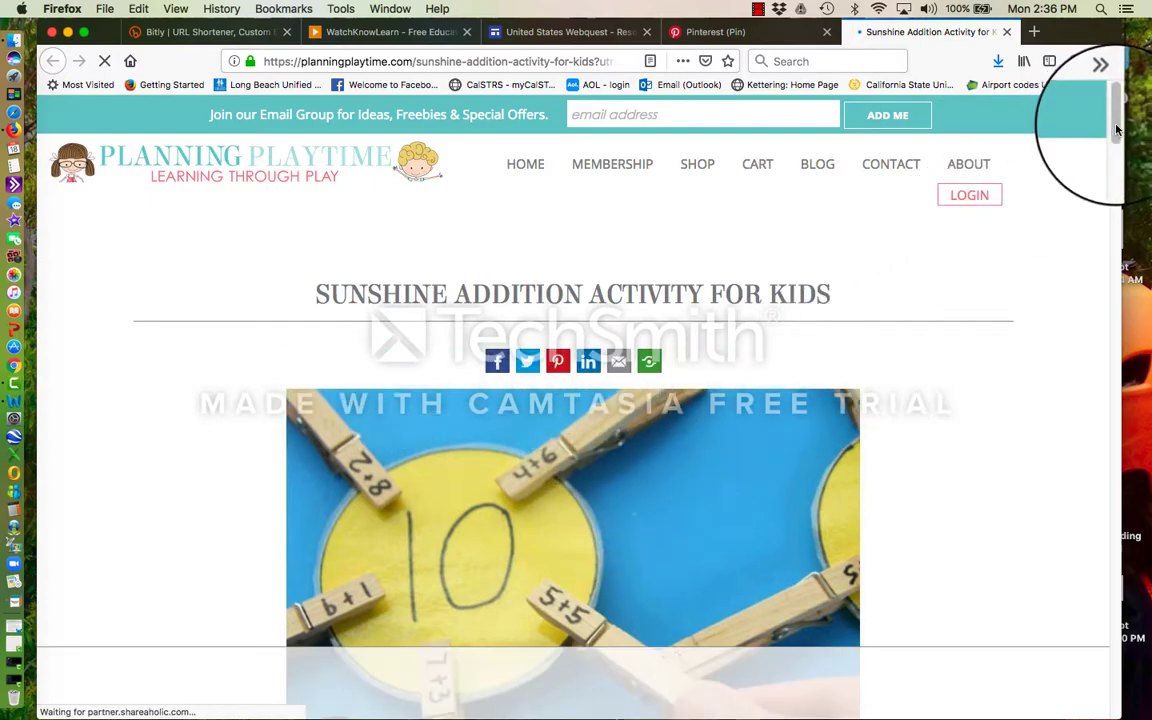
- Open Planning Playtime's Pinterest profile from the page's Follow on Pinterest widget
mouse_move(1115, 131)
mouse_down()
mouse_move(1116, 175)
mouse_move(1110, 134)
mouse_up()
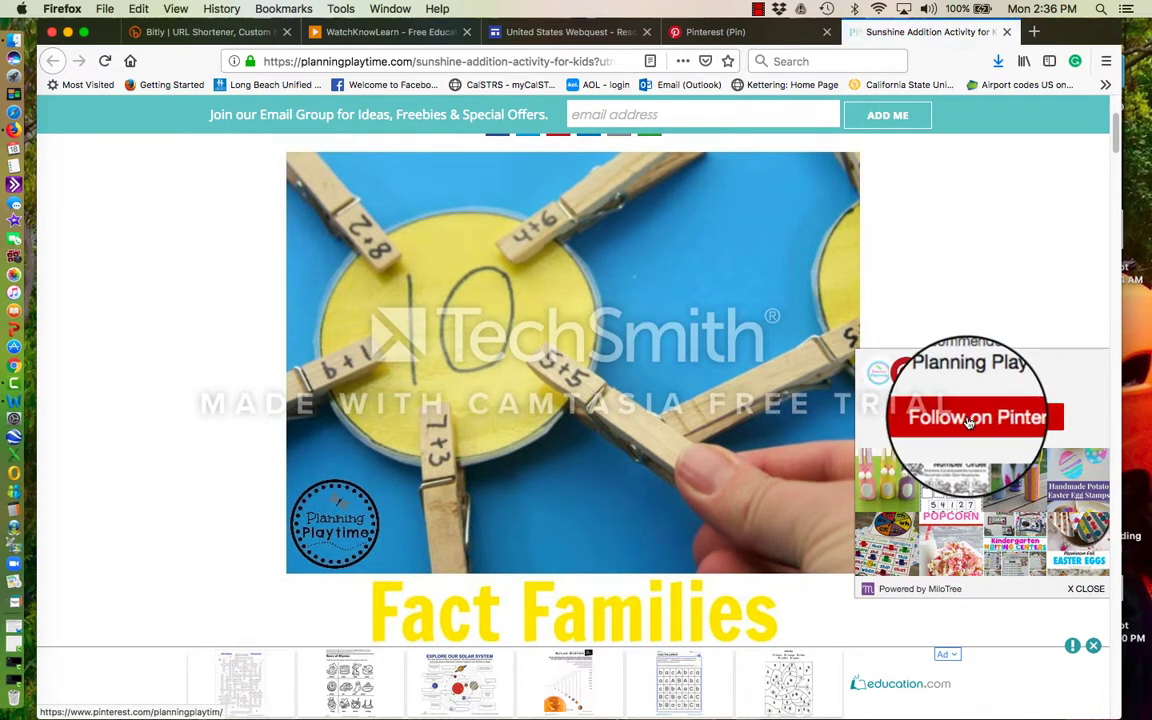
click(968, 420)
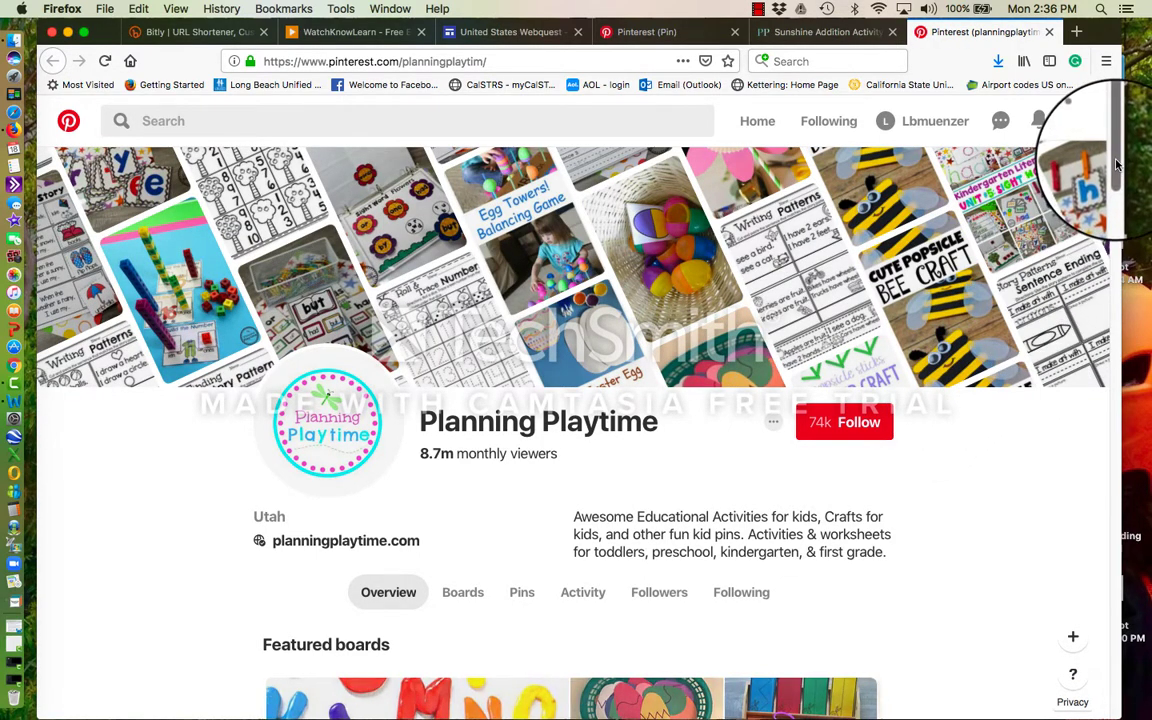
- Scroll through the Planning Playtime profile, then go back to the Pinterest home feed
scroll(1118, 200, down, 5)
drag(1118, 200, 1118, 220)
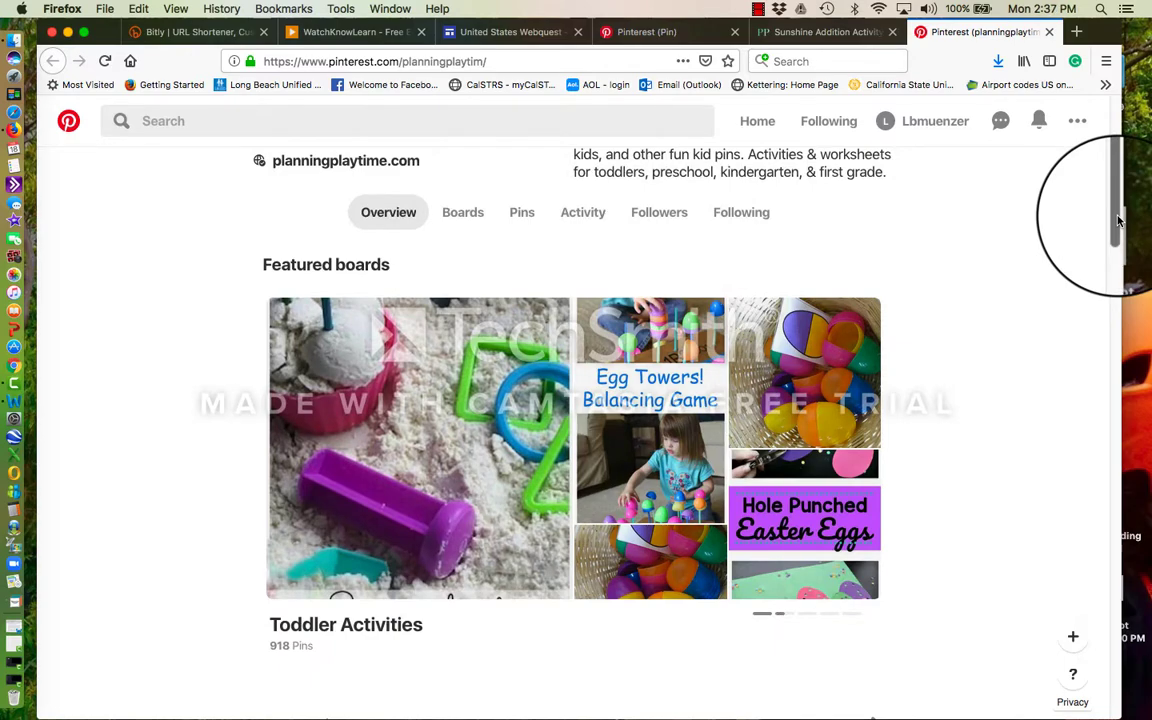
drag(1118, 220, 1108, 190)
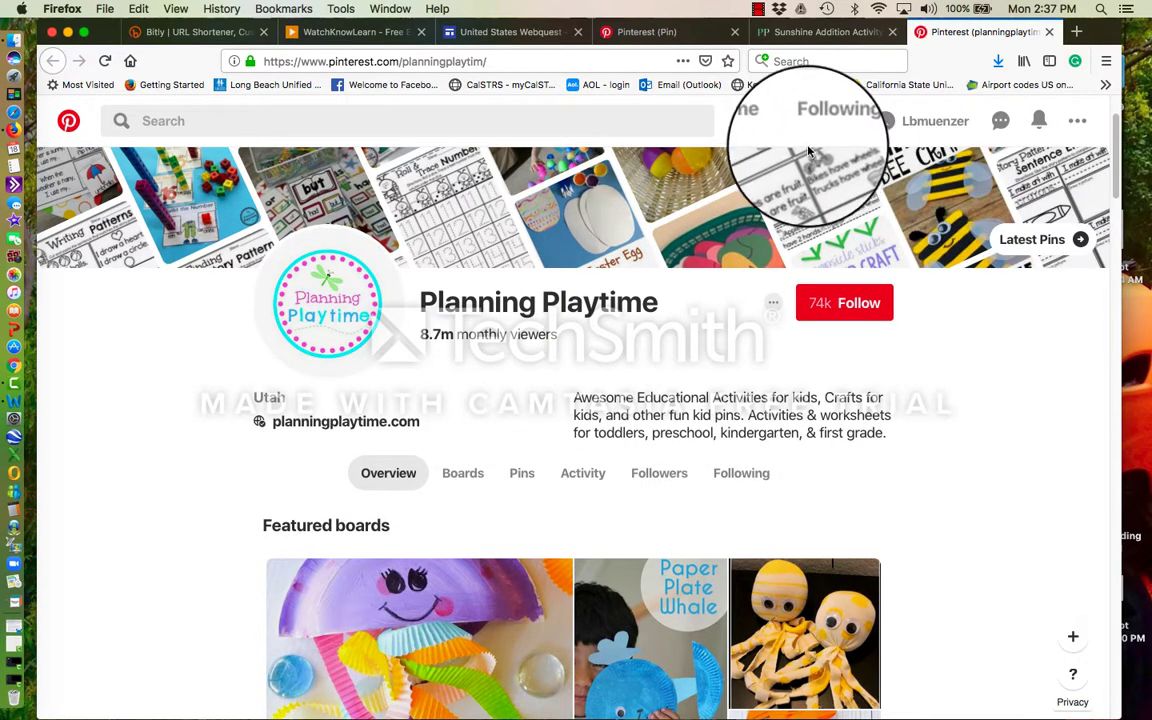
click(757, 122)
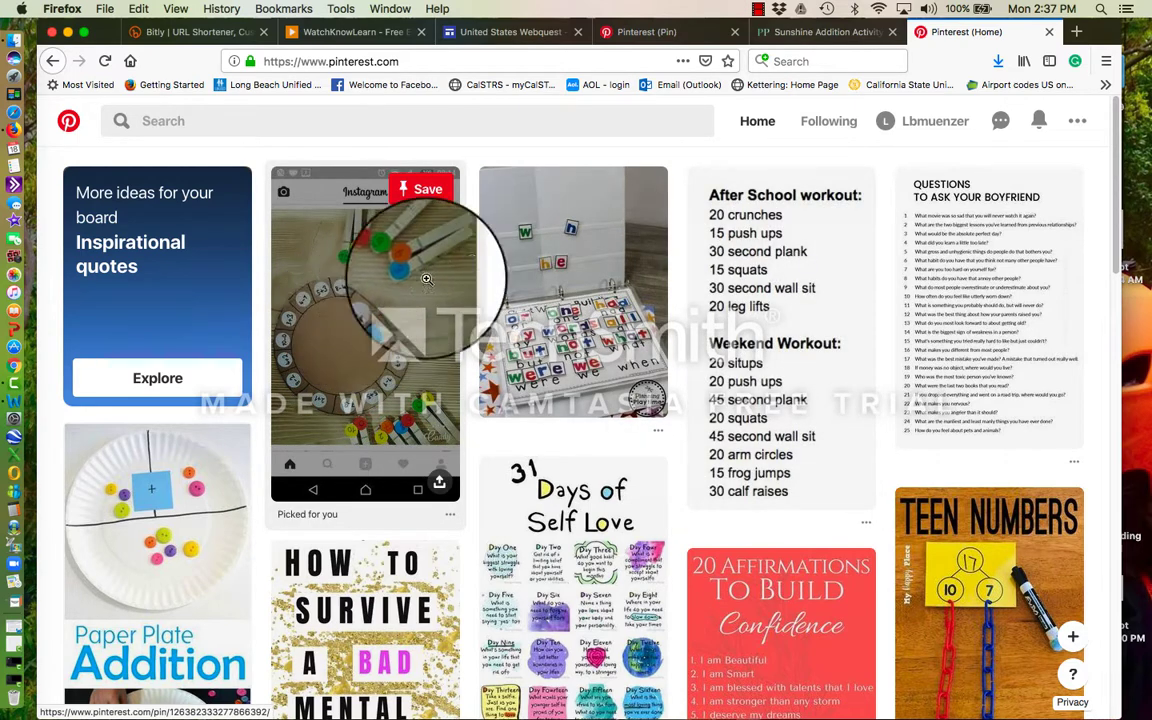
- Follow Education.com from the Education category and finish building the Following feed
click(819, 128)
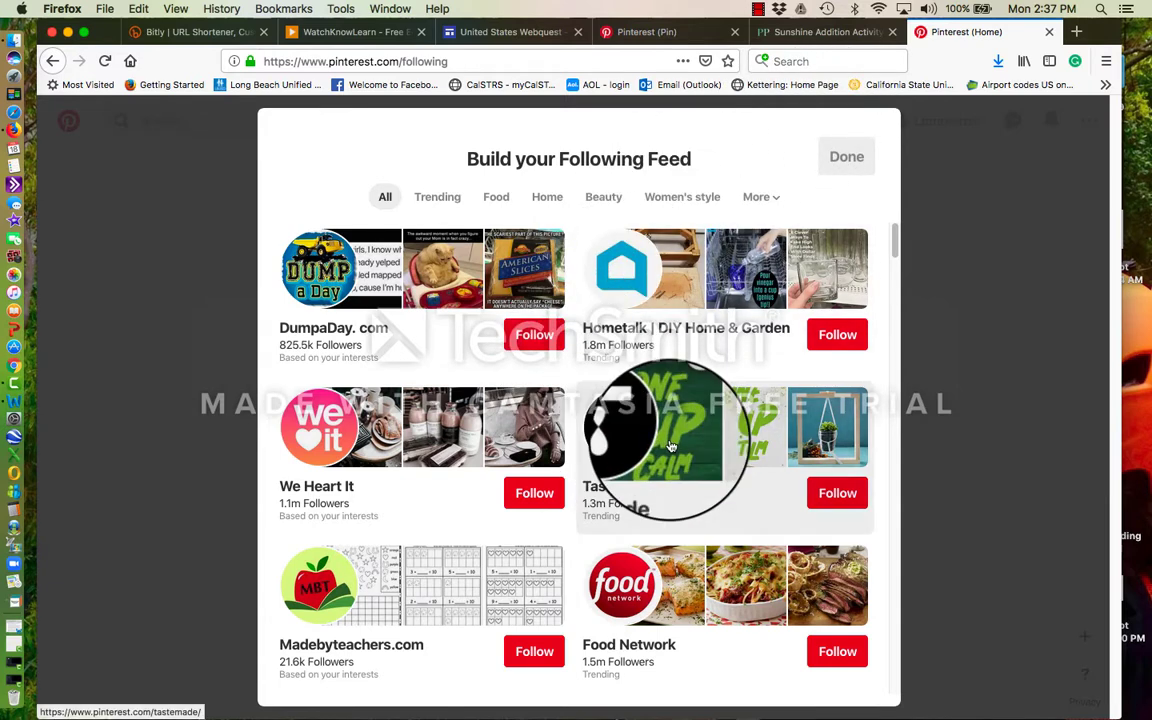
click(769, 200)
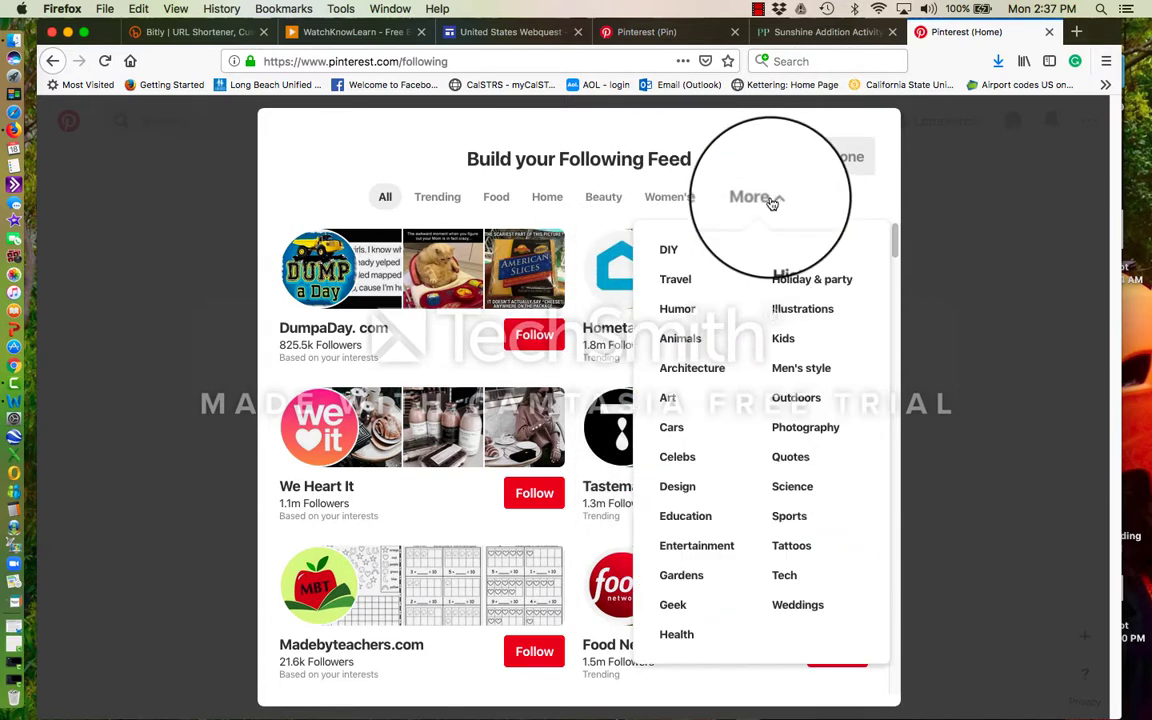
click(694, 518)
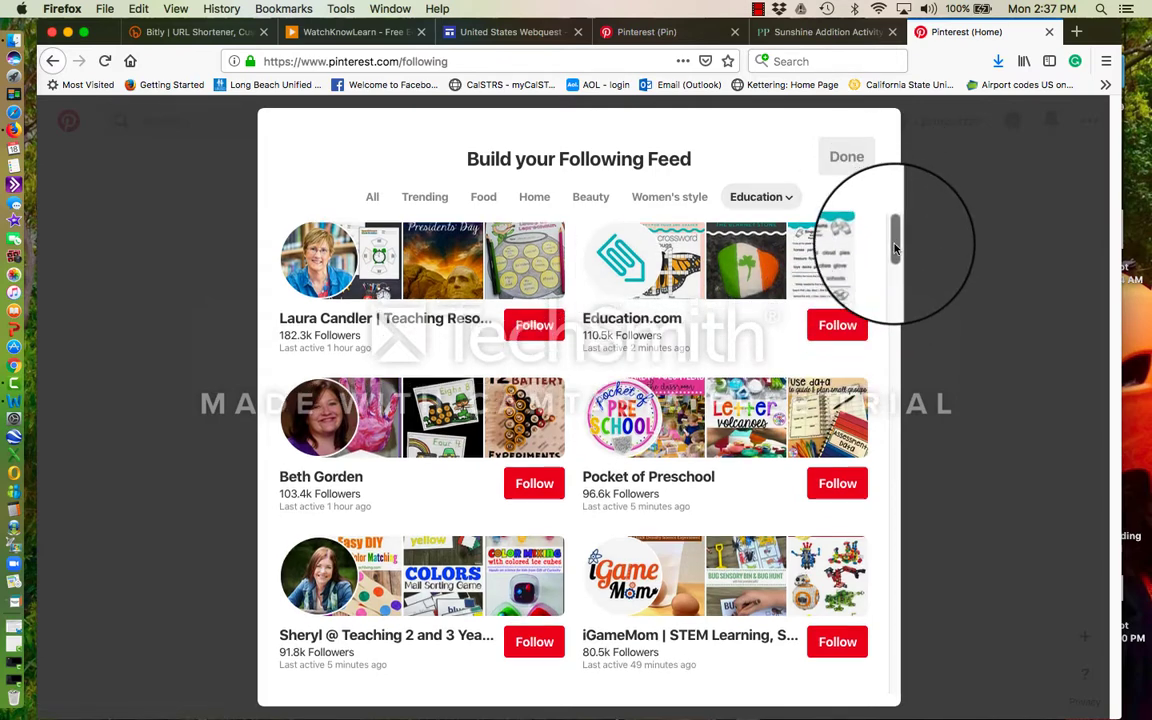
mouse_move(895, 243)
mouse_down()
mouse_move(895, 262)
mouse_move(895, 233)
mouse_up()
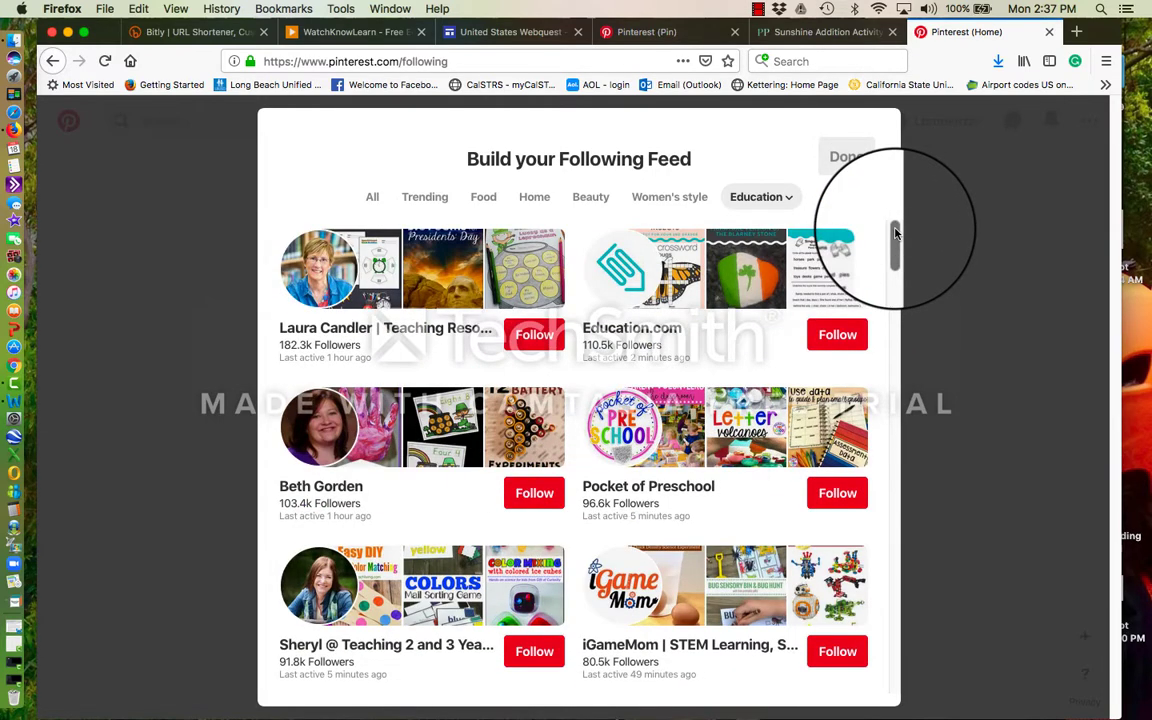
click(836, 334)
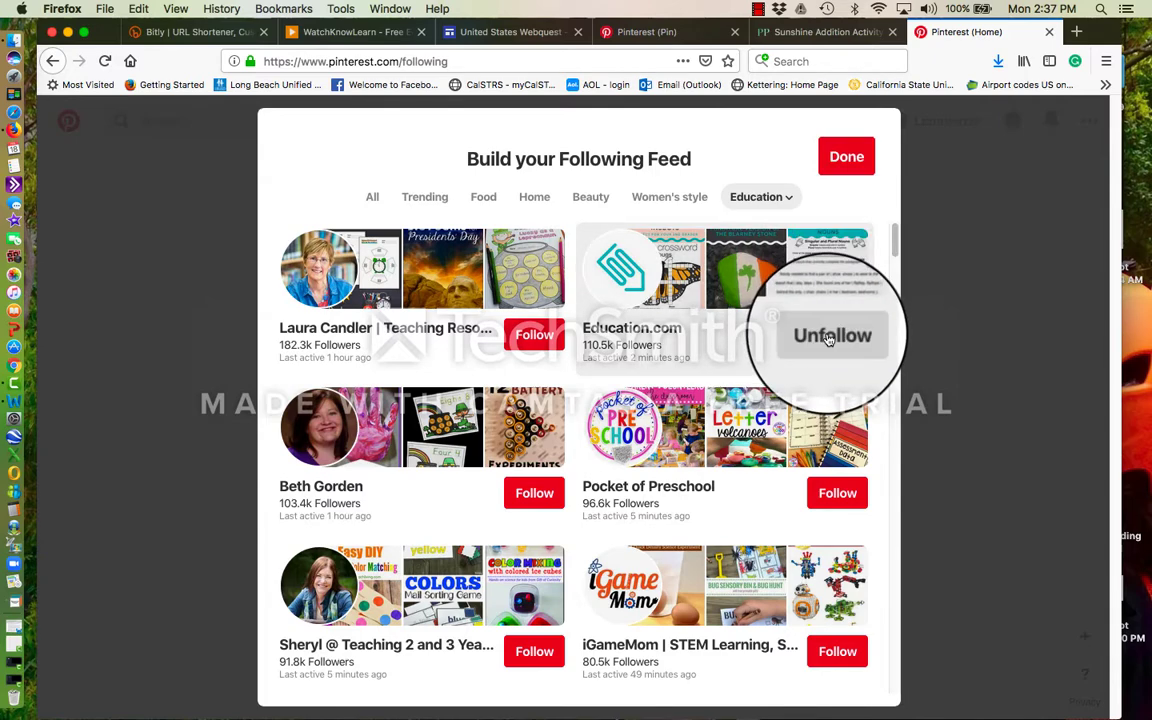
click(845, 162)
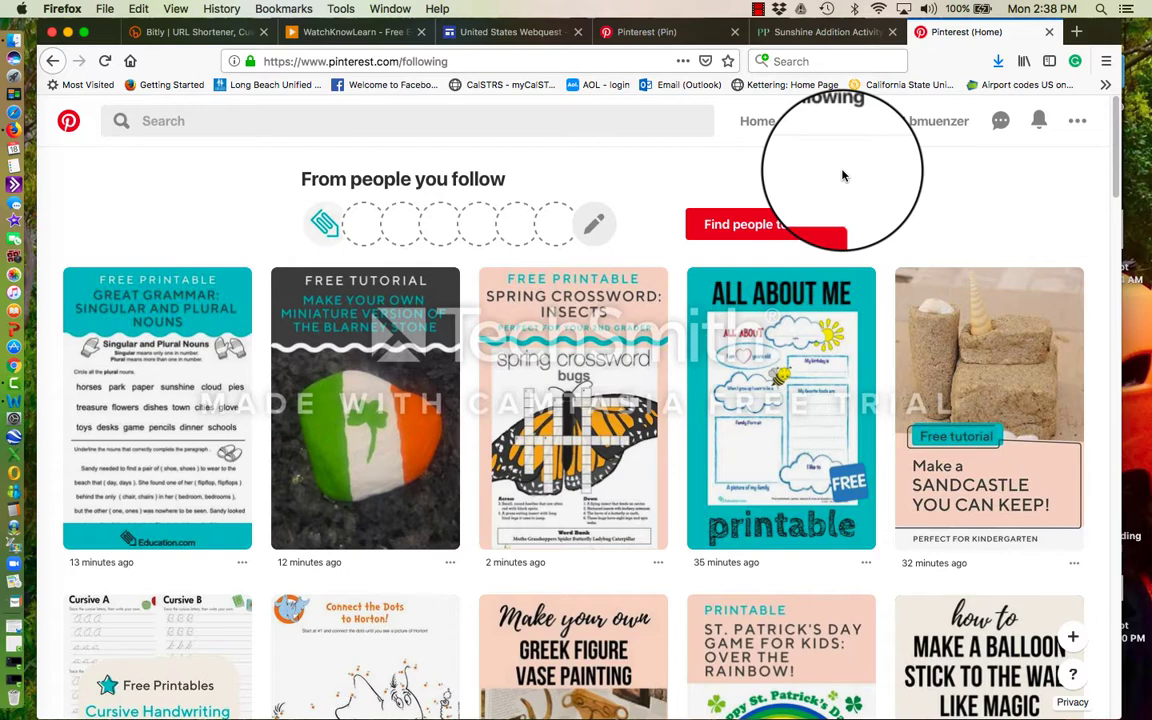
- Check the Messages panel, then bring up the notifications list
click(1001, 122)
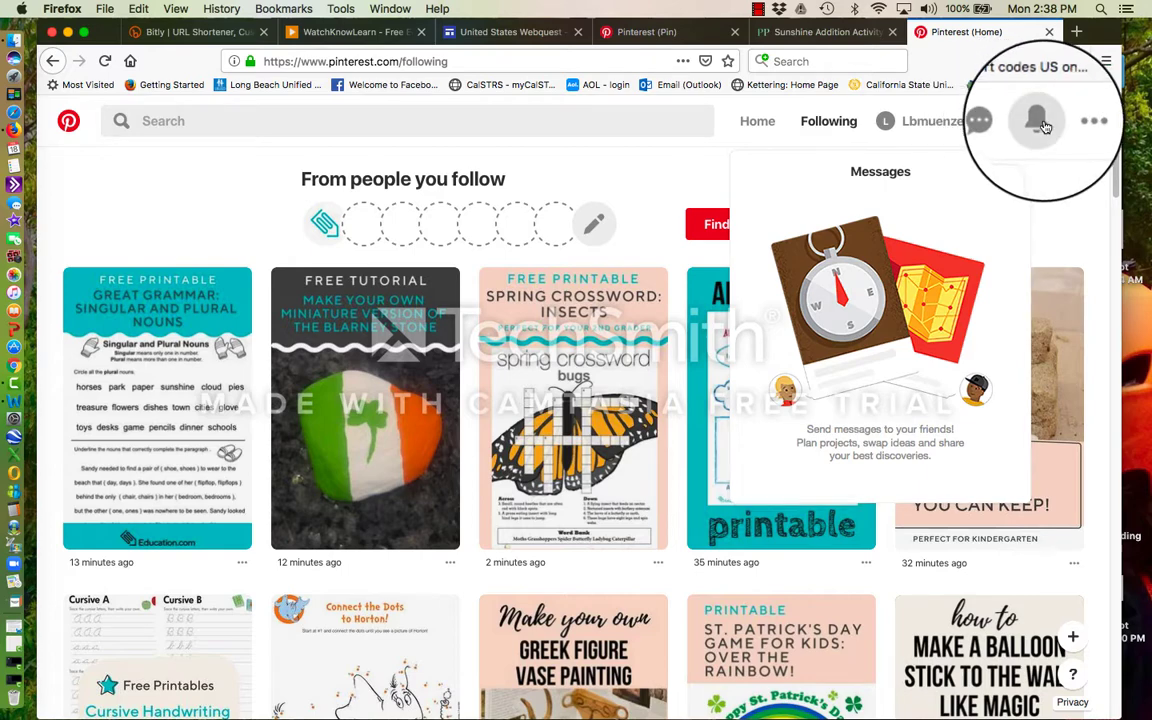
click(1041, 126)
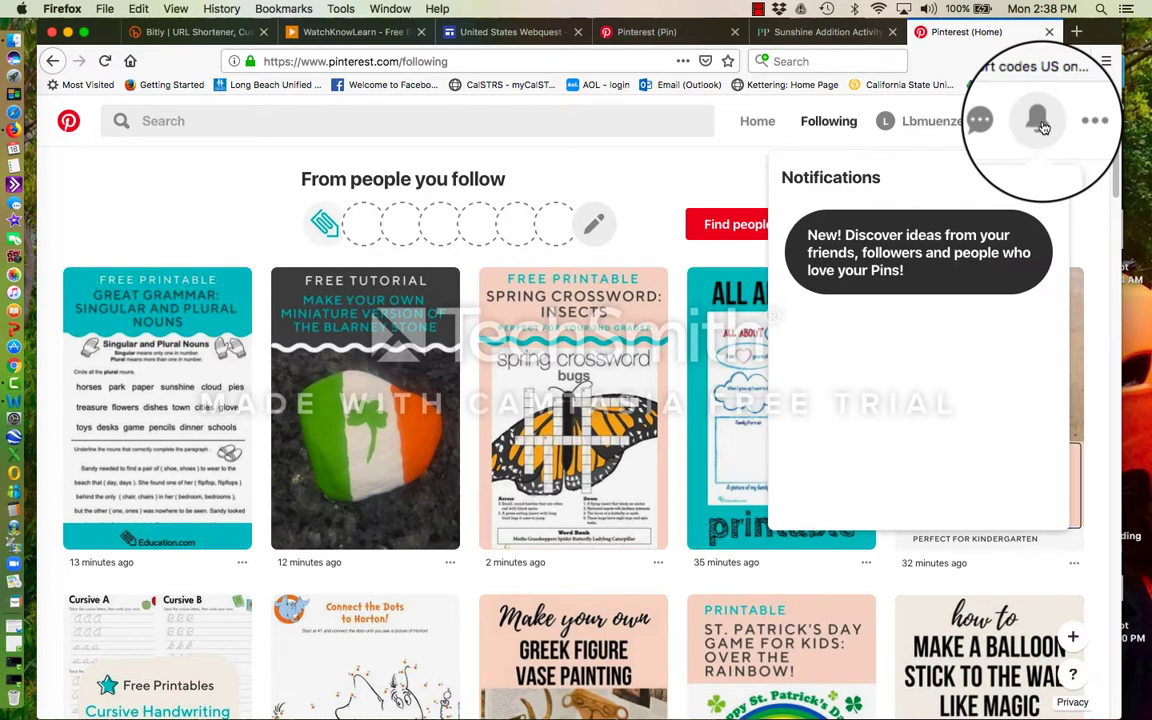